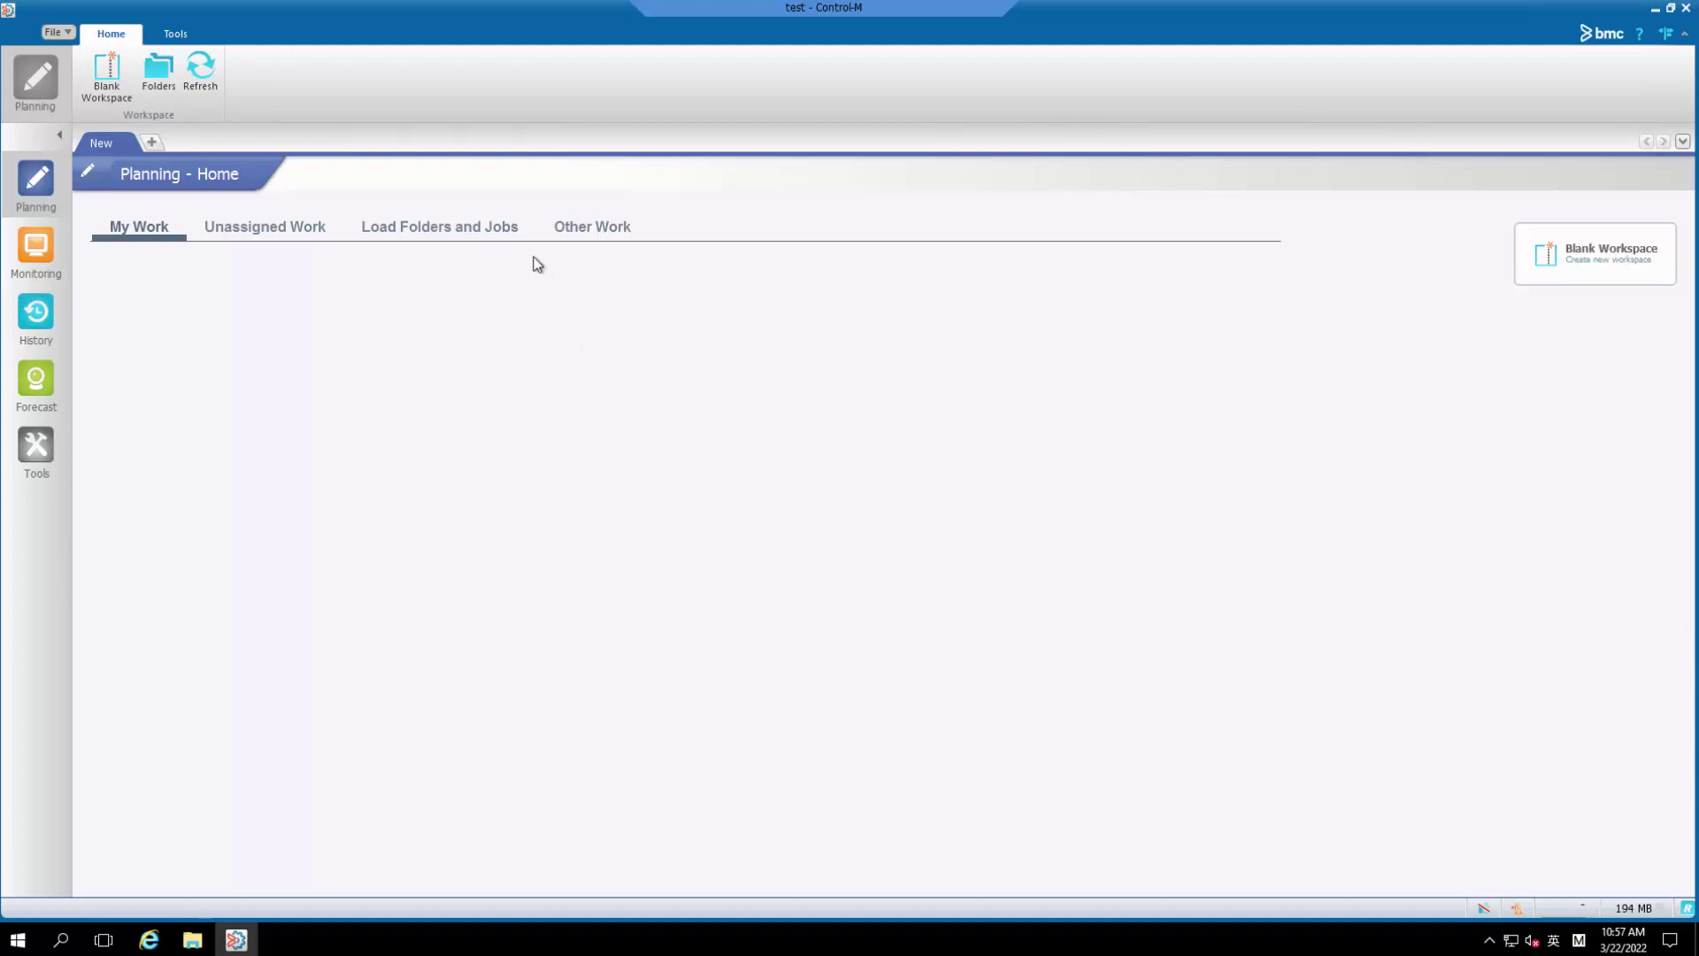
Load the PROD server's folders and jobs into a new workspace.
click(511, 229)
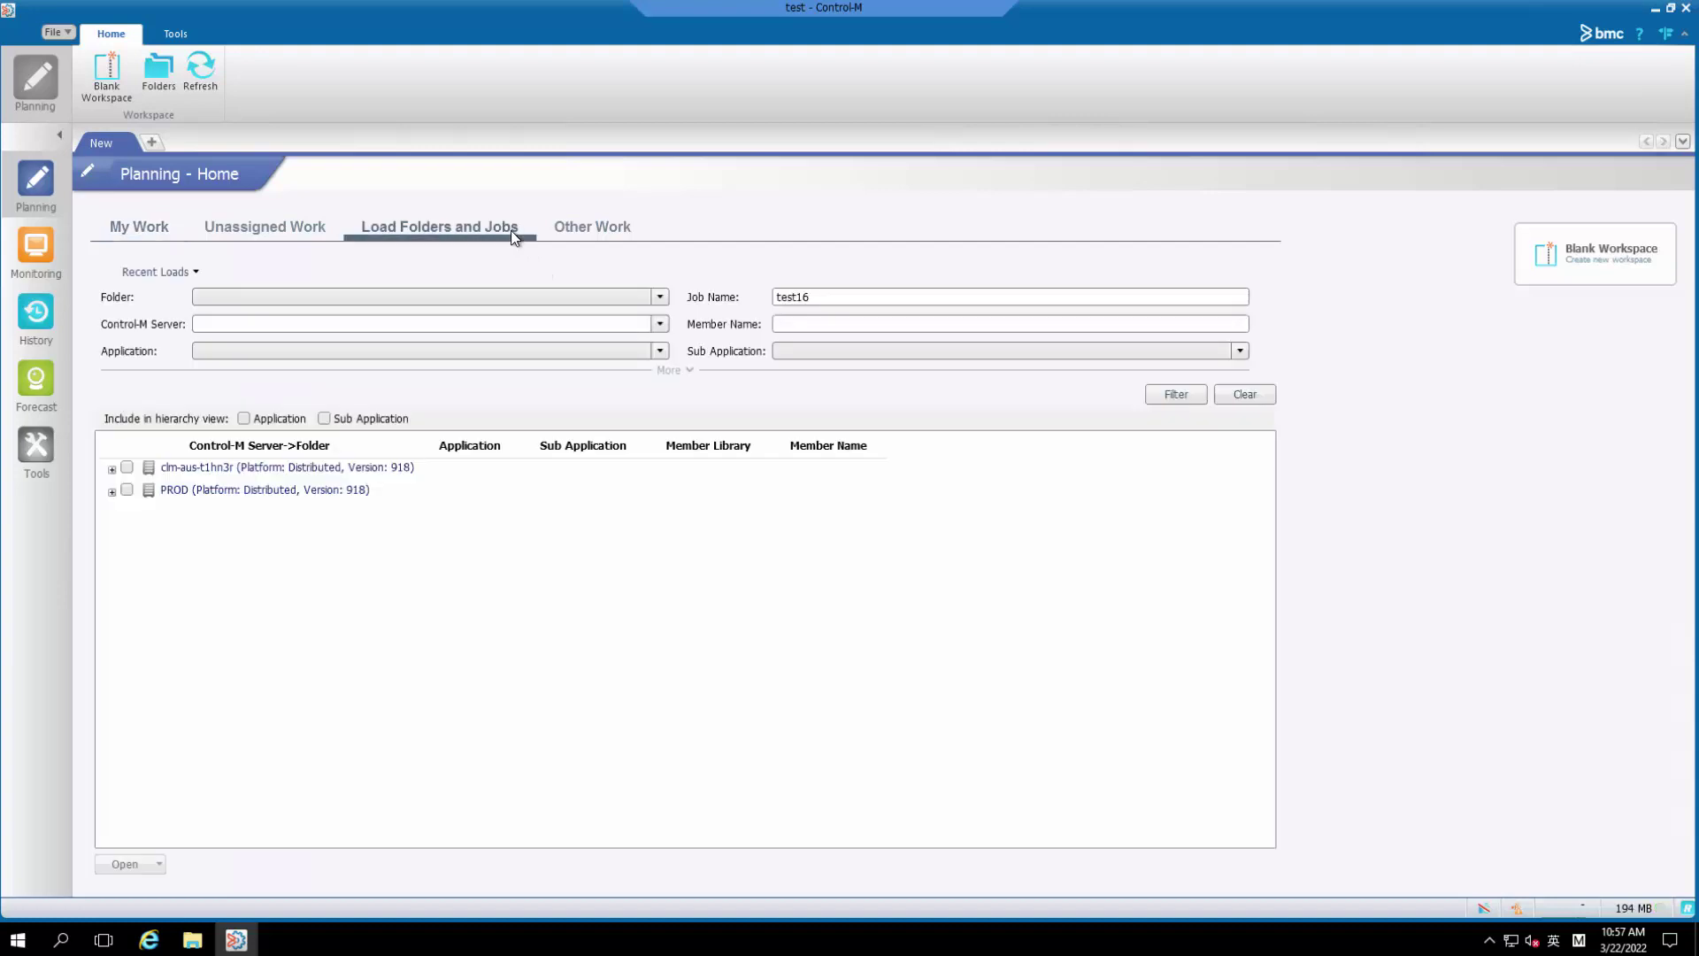
click(127, 490)
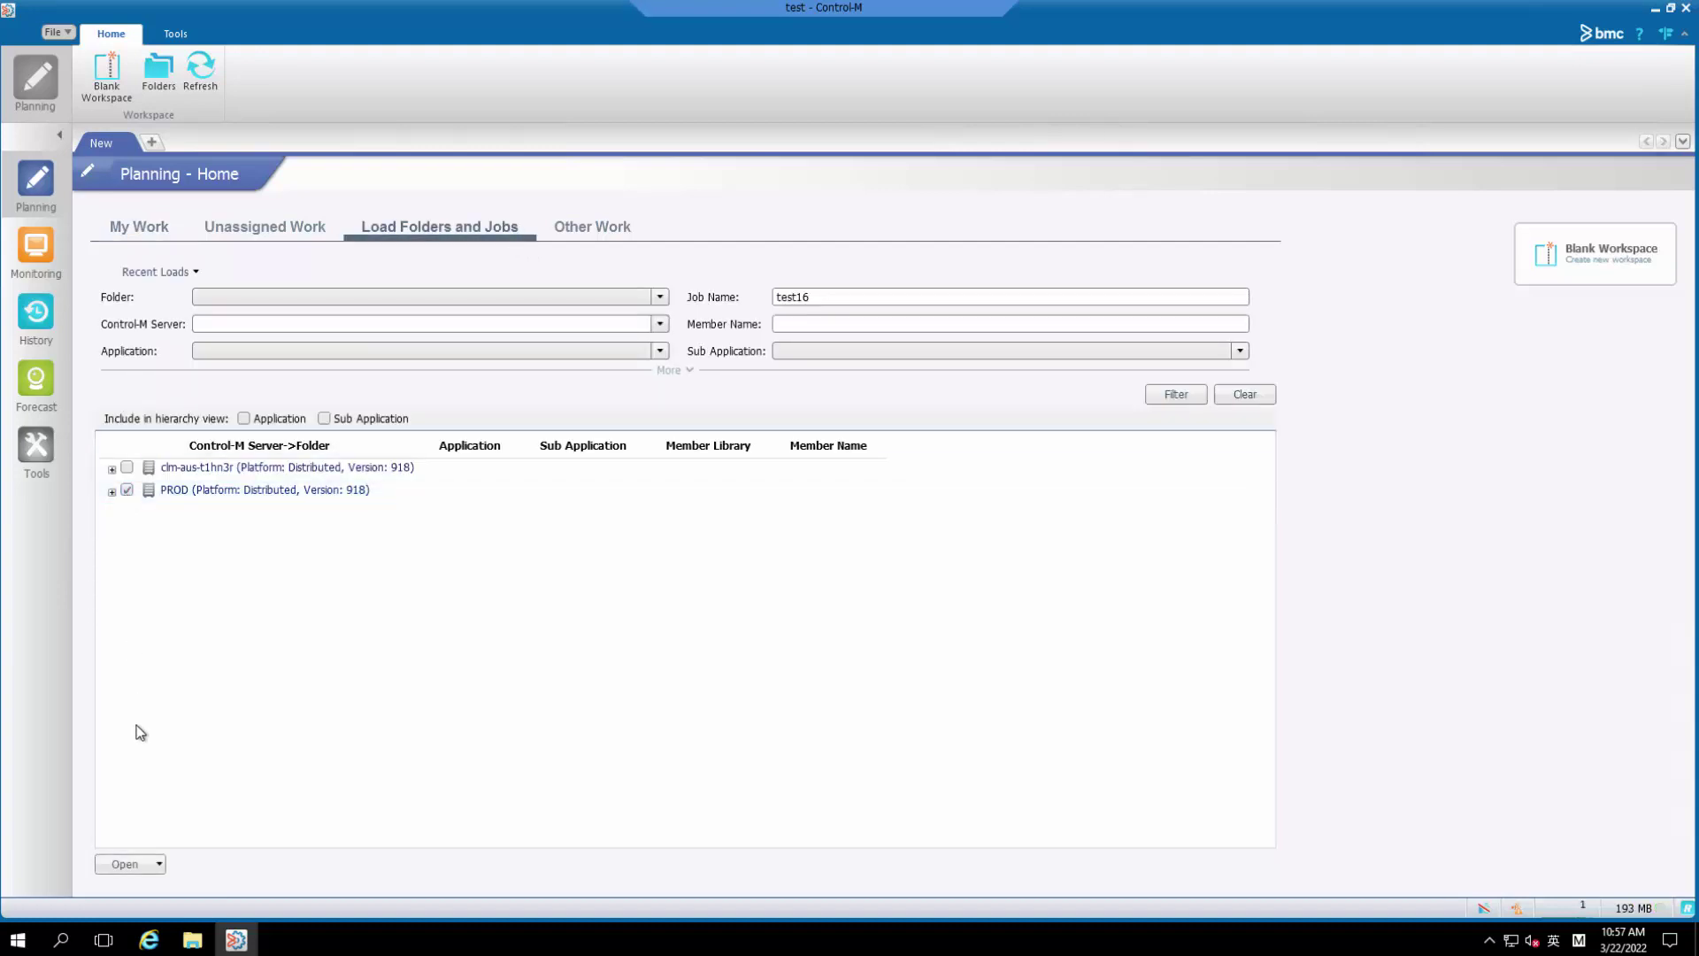
click(140, 867)
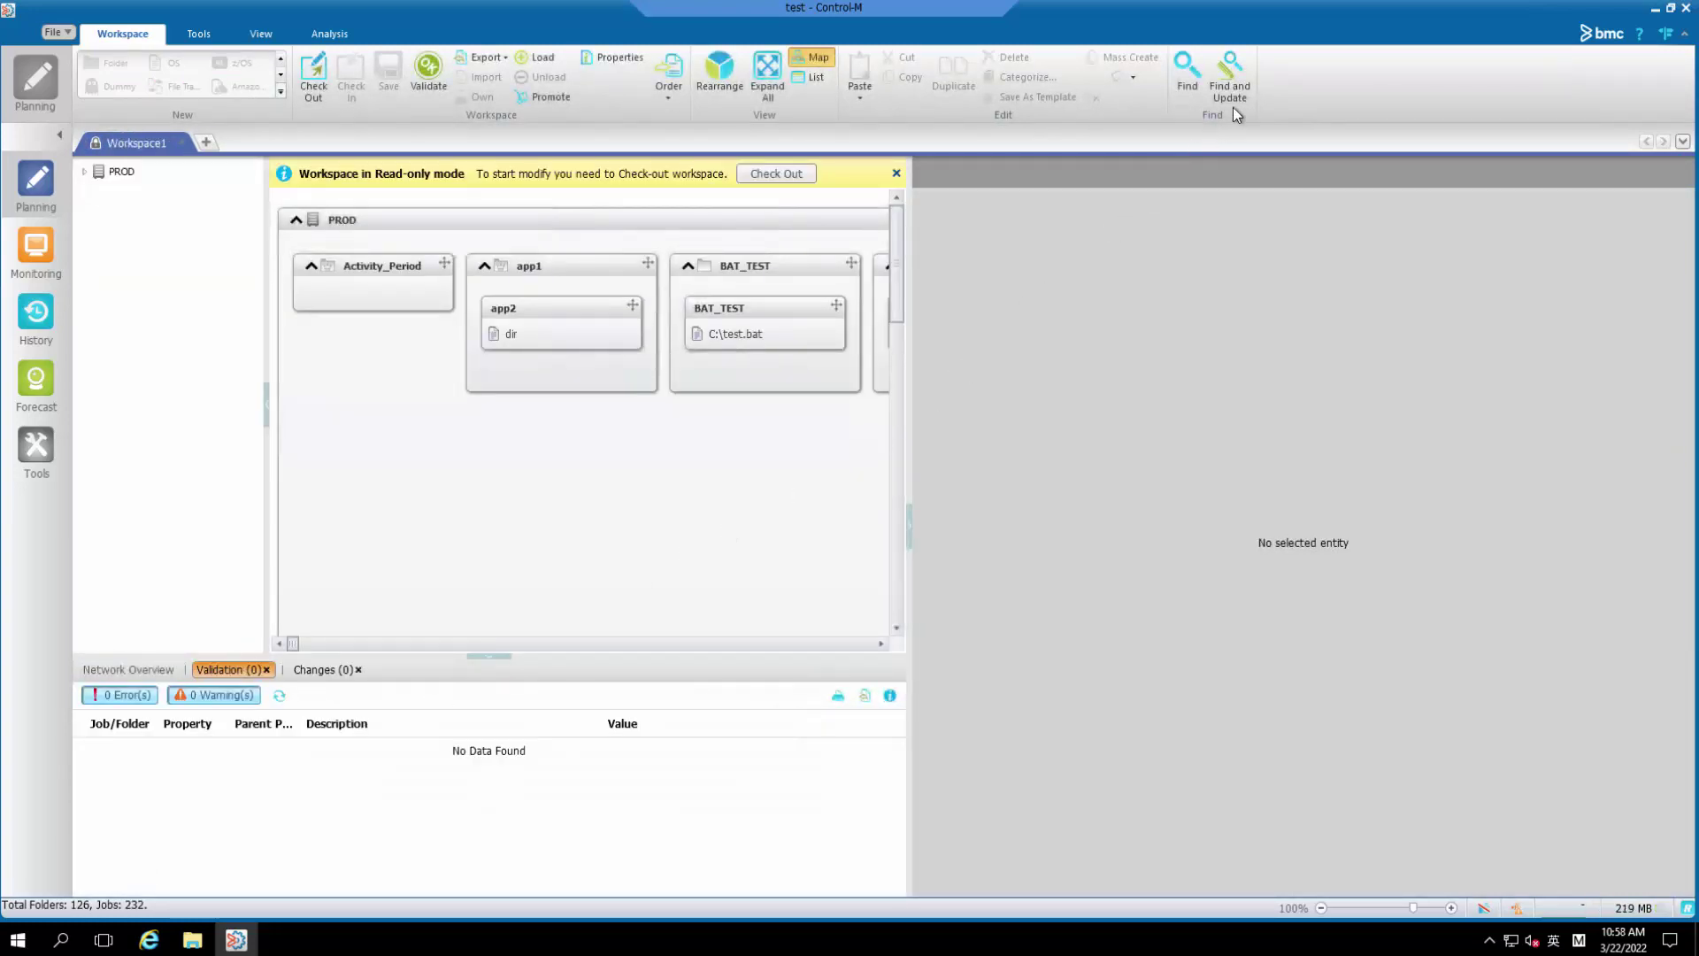
Start a Find and Update search and change the Control-M Server criterion property.
click(1247, 60)
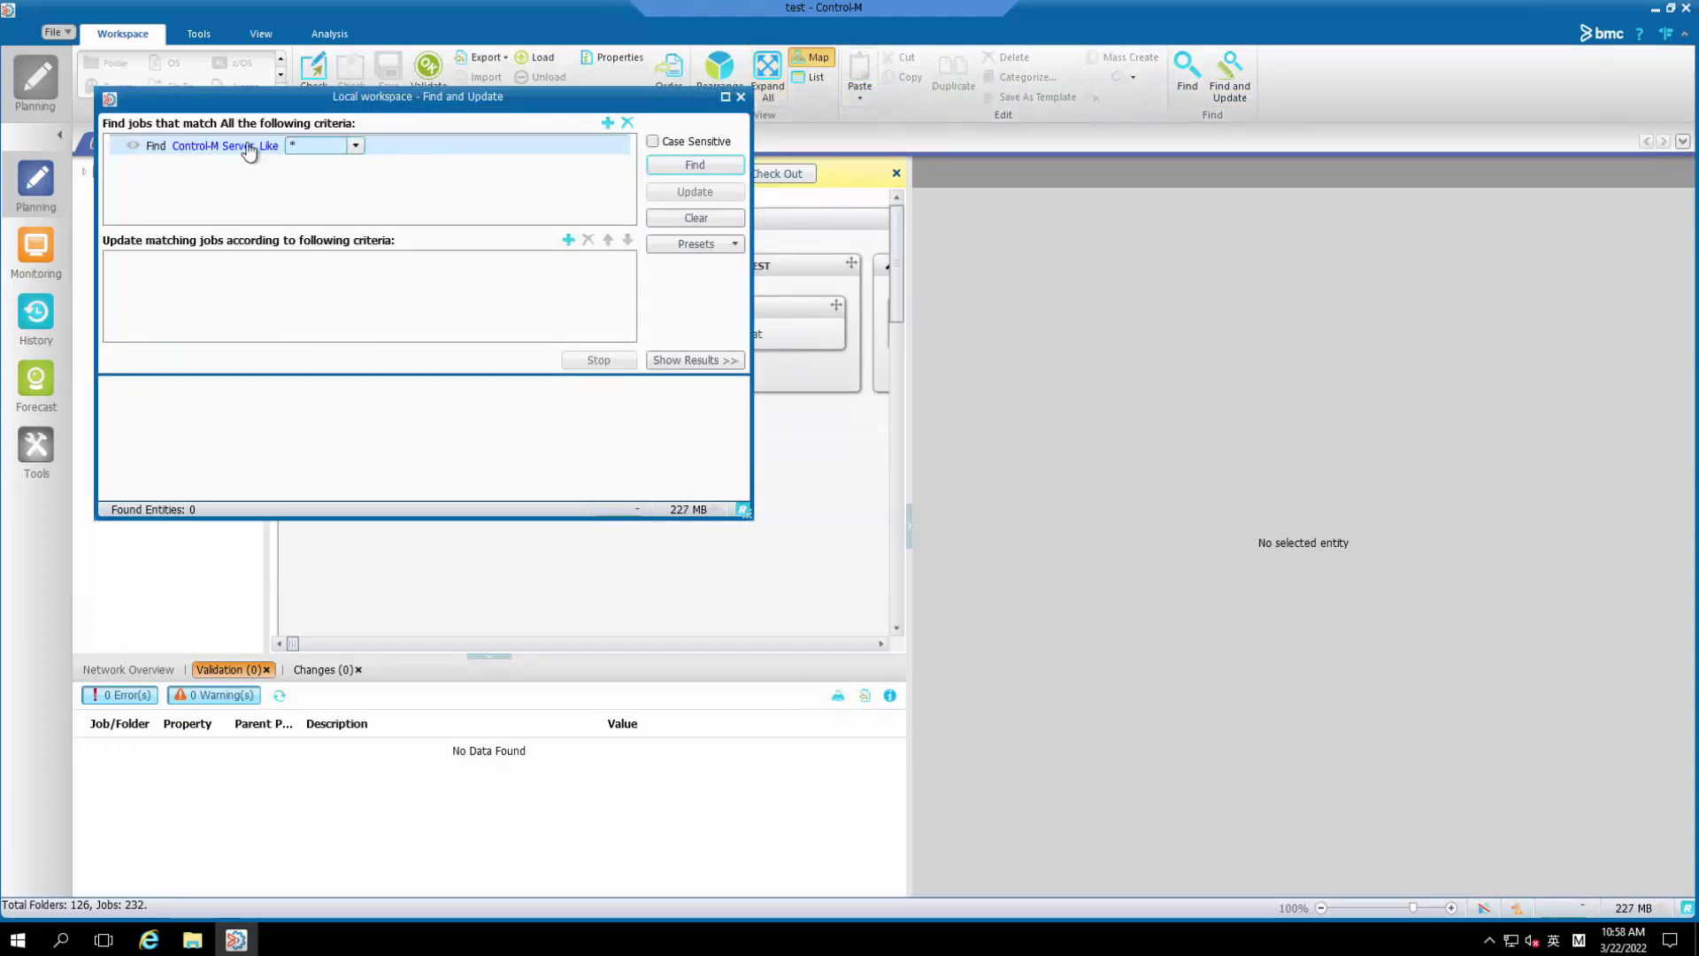
click(216, 147)
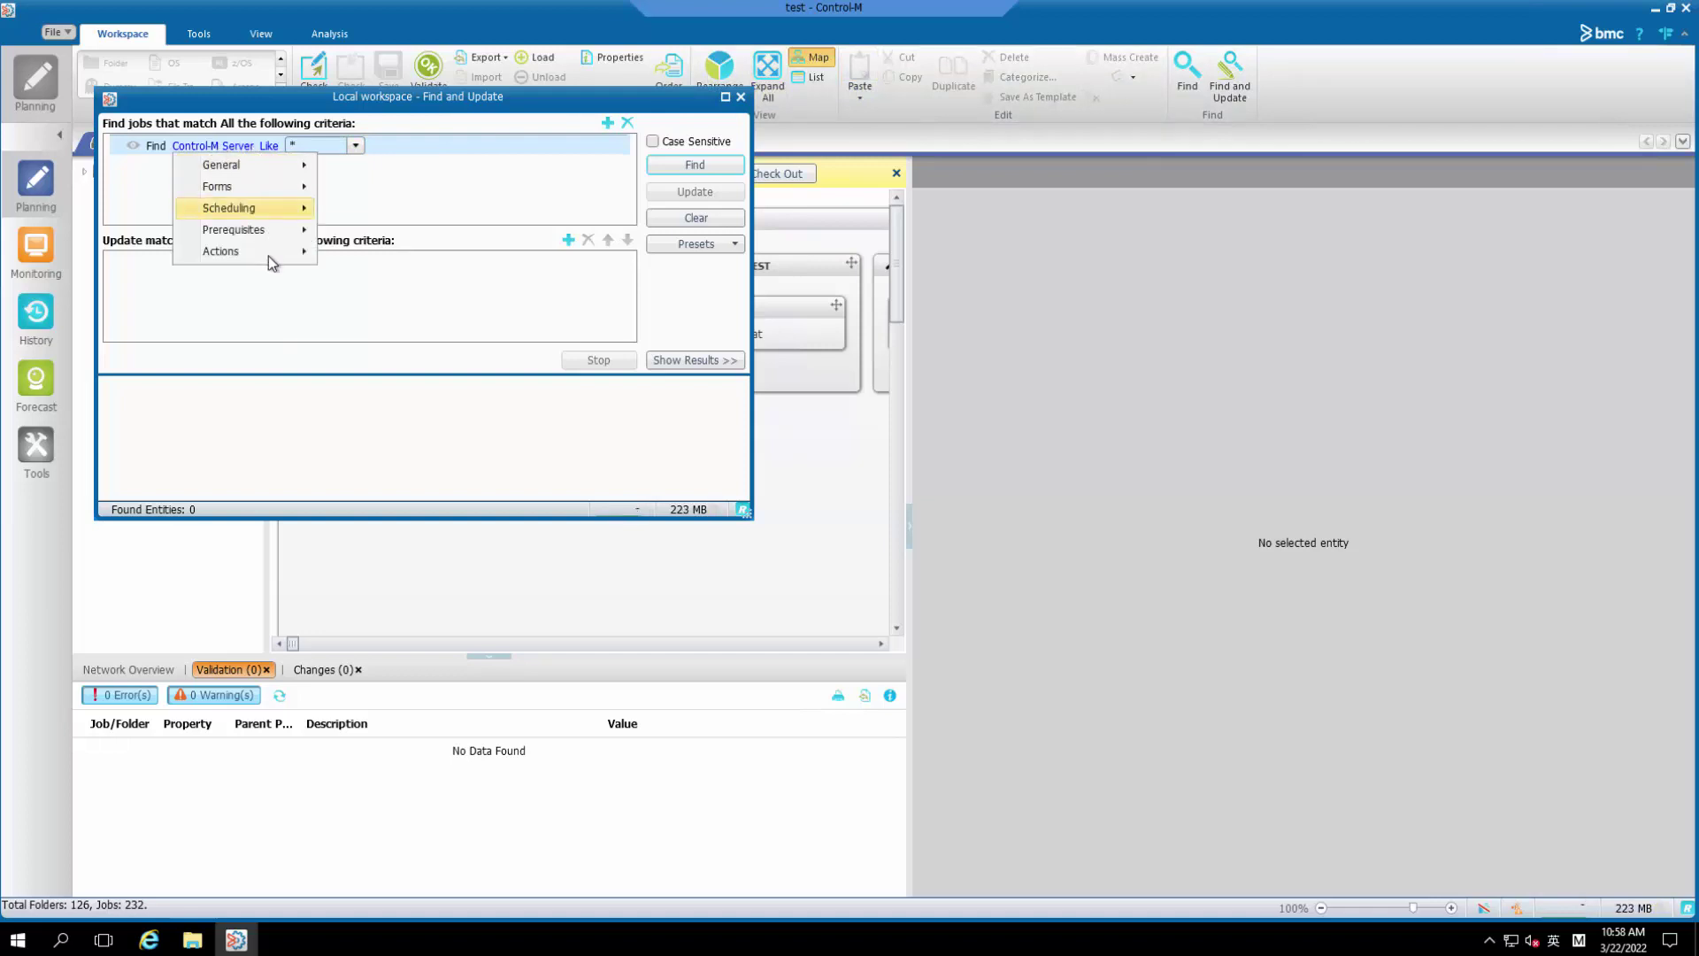
mouse_move(220, 252)
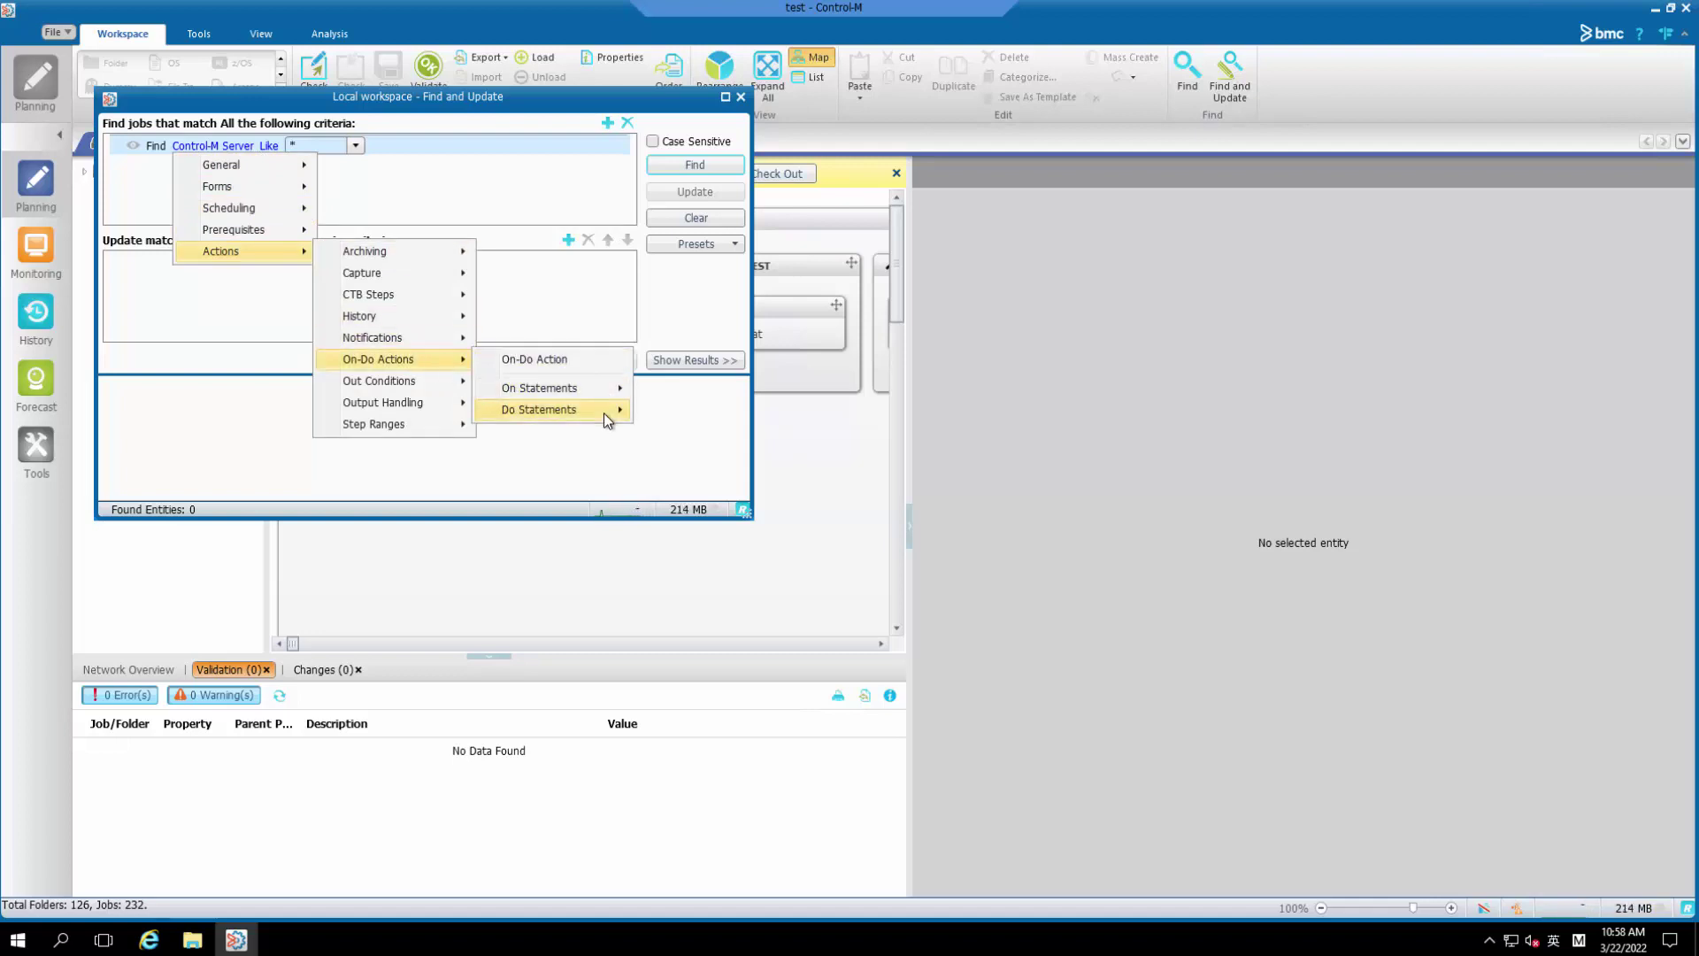
mouse_move(539, 410)
mouse_move(682, 438)
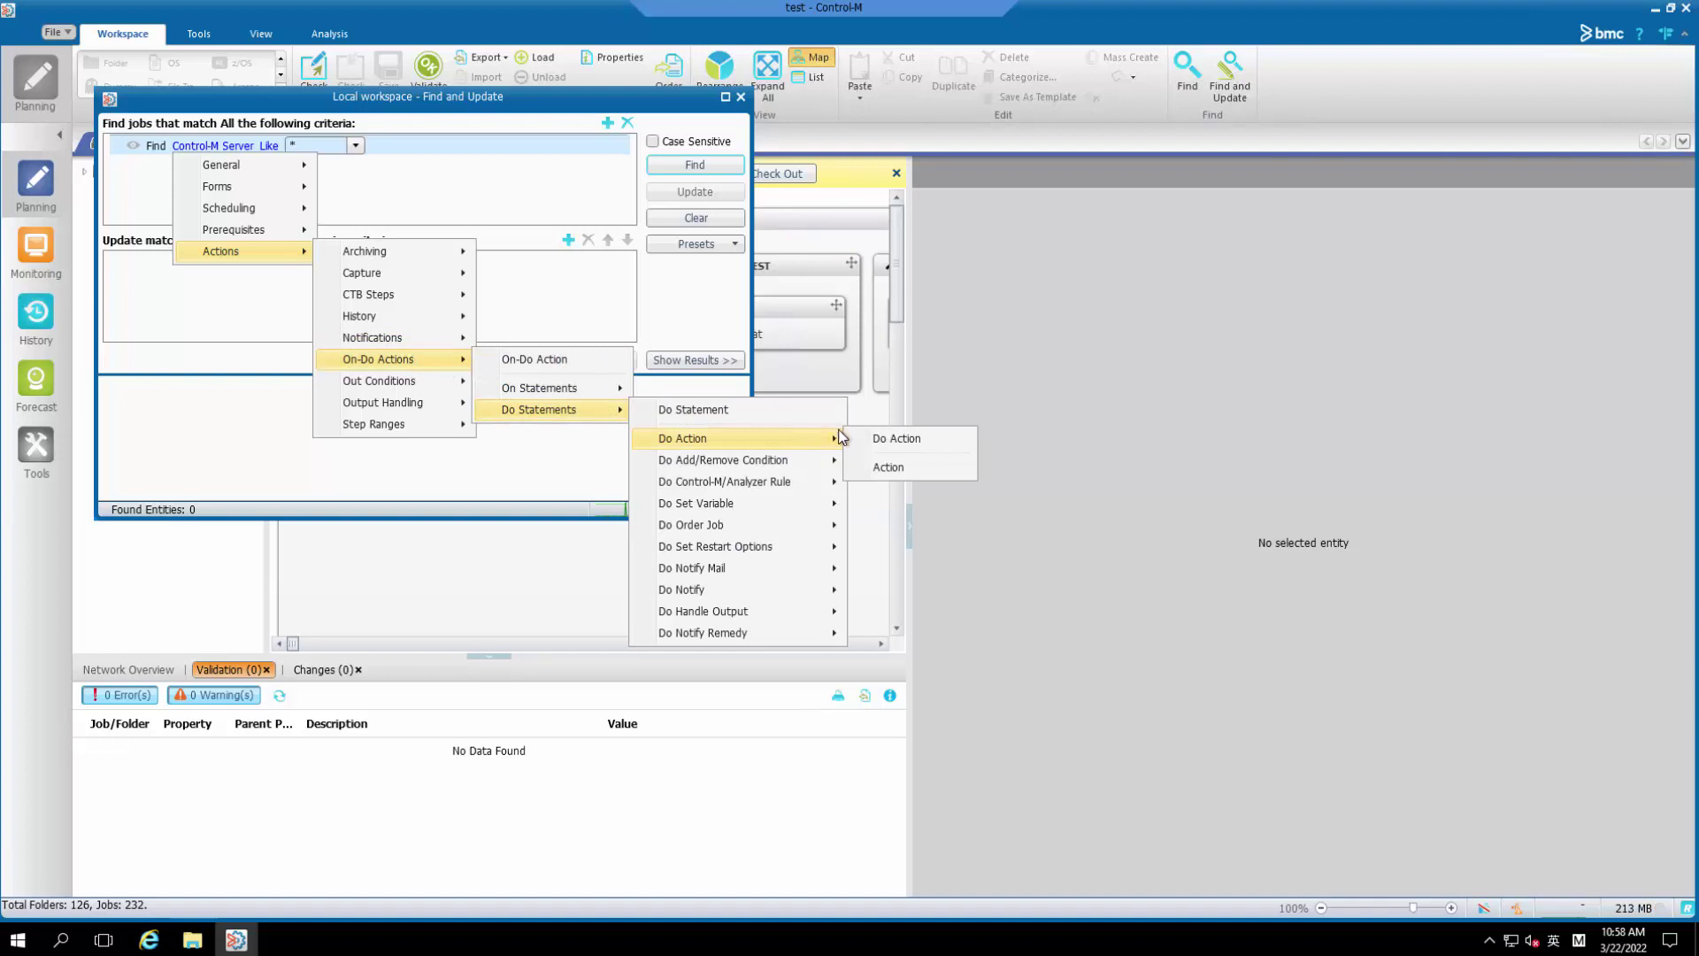
Search on the Do Action value using operator Contains and value Do Rerun.
click(925, 469)
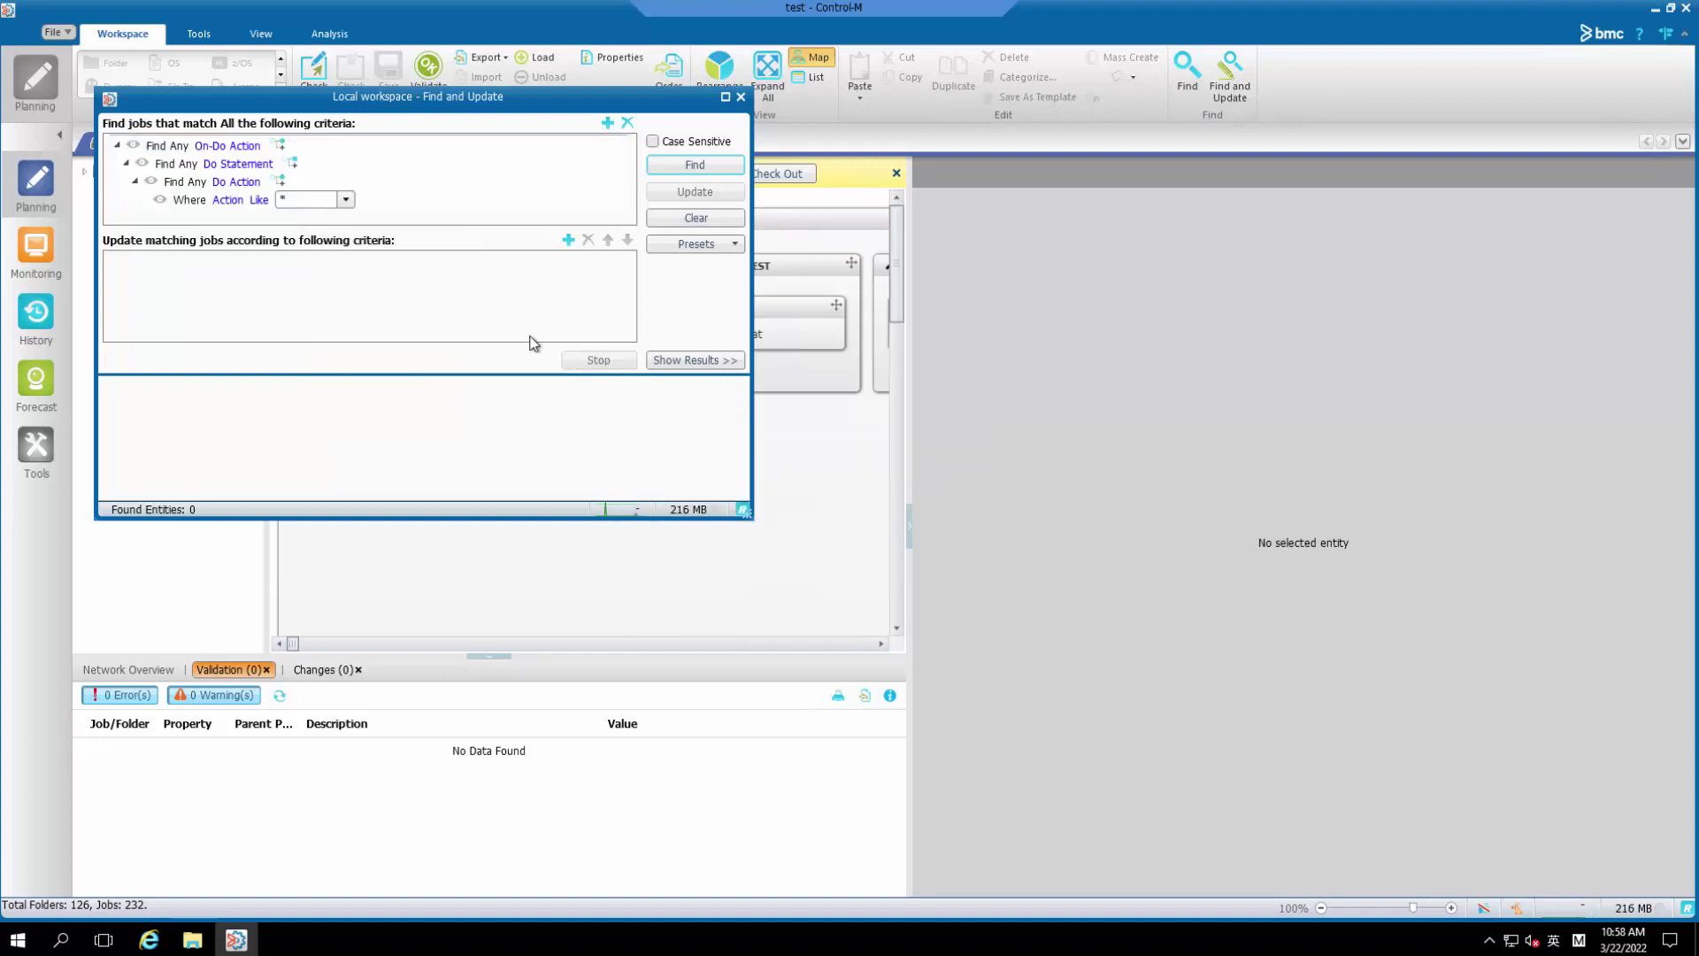
click(258, 201)
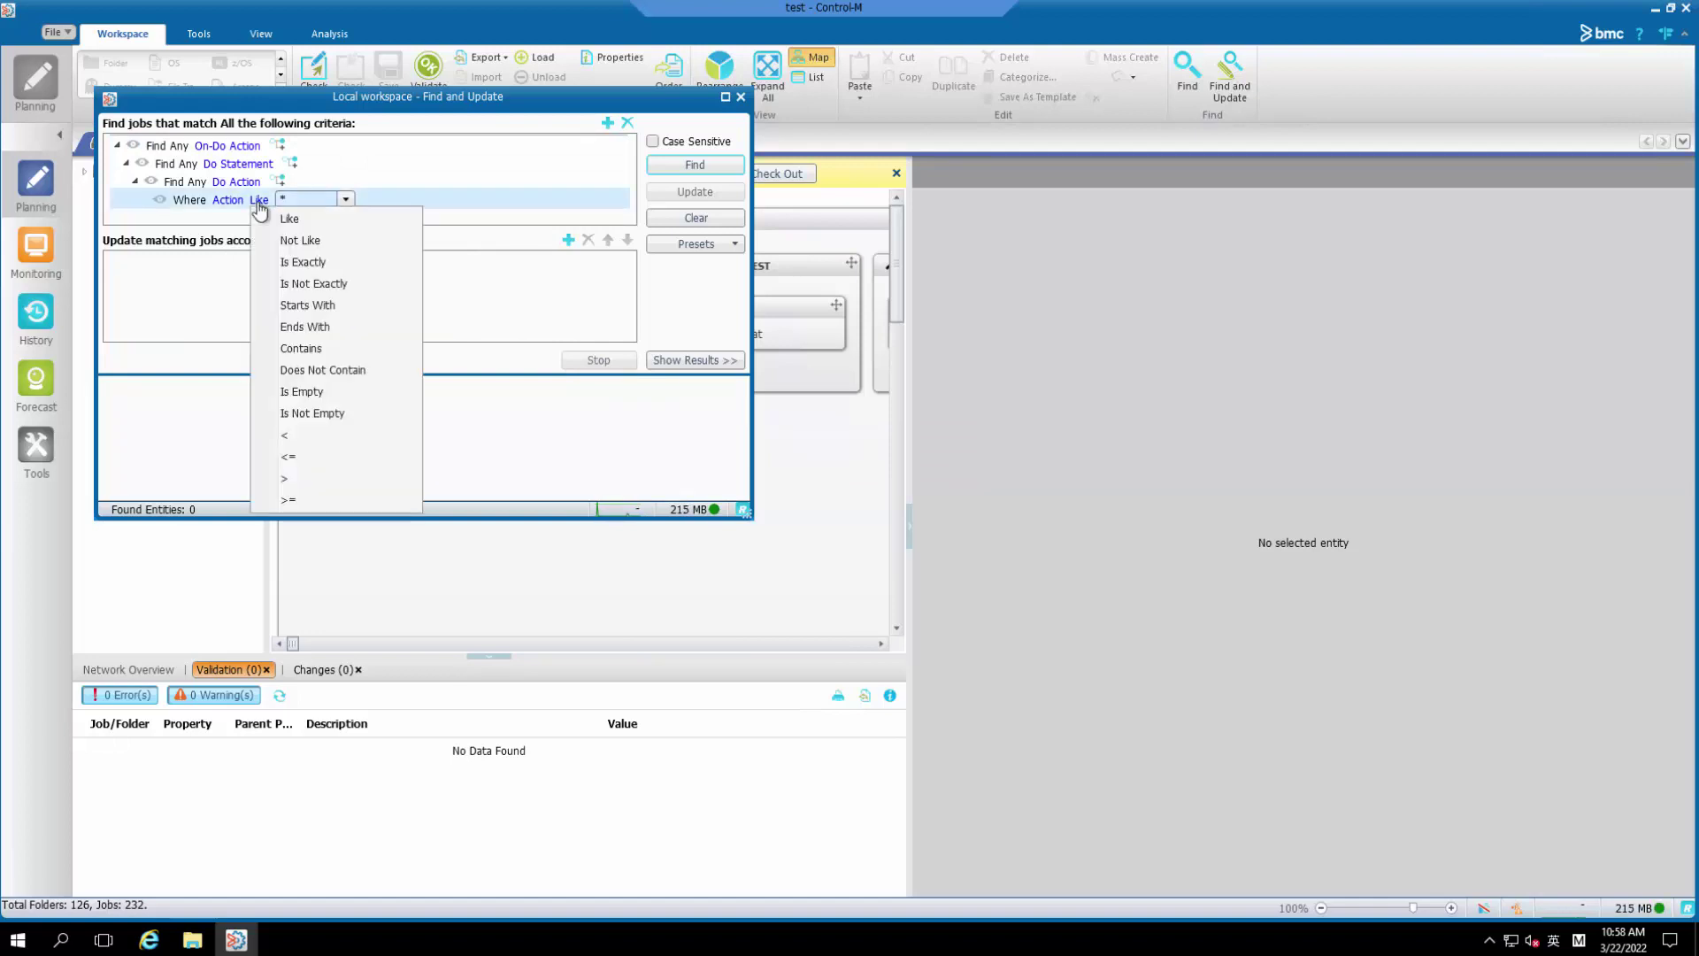
click(282, 348)
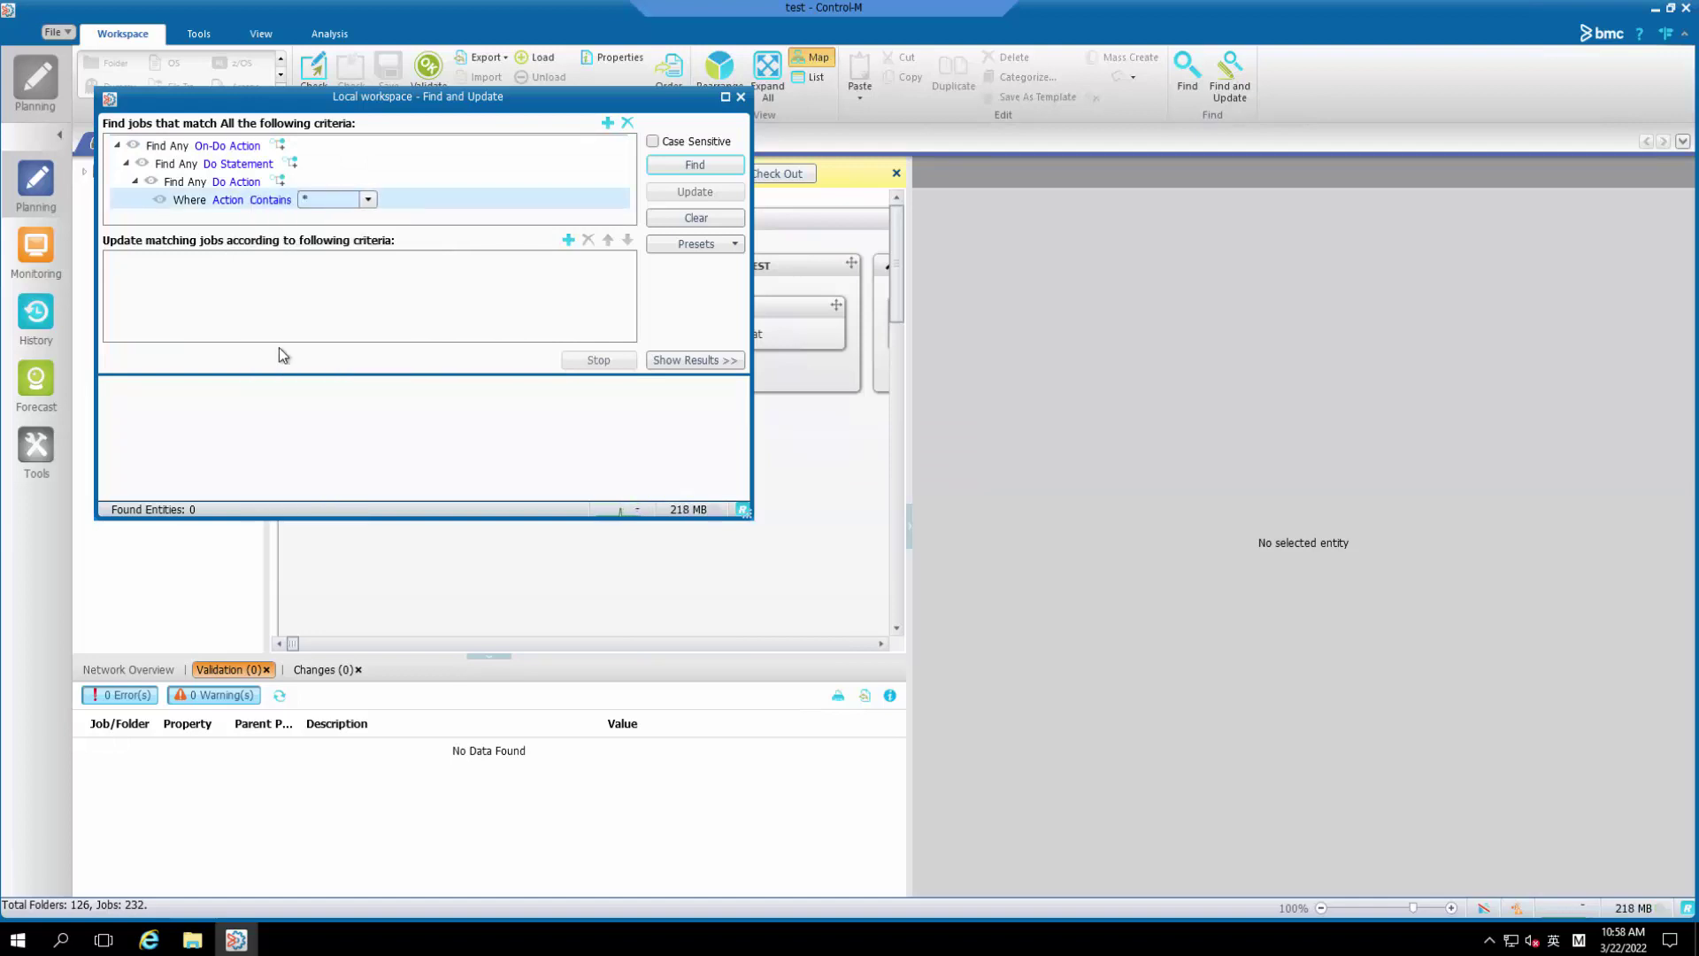
click(368, 199)
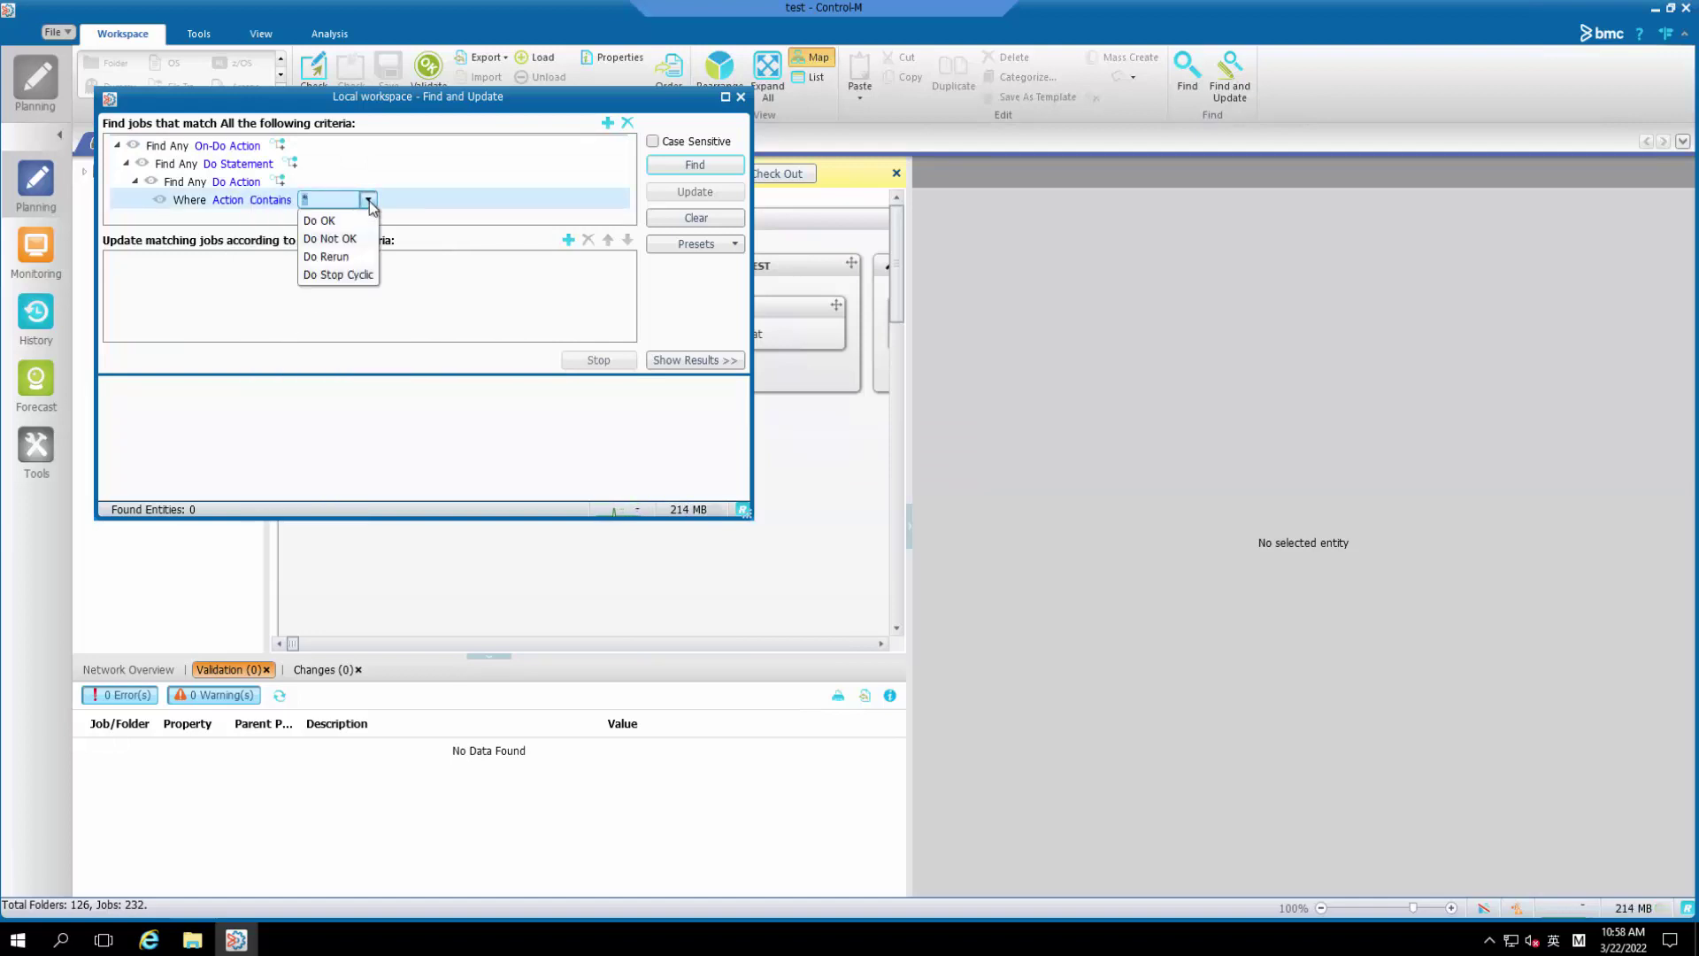
click(363, 257)
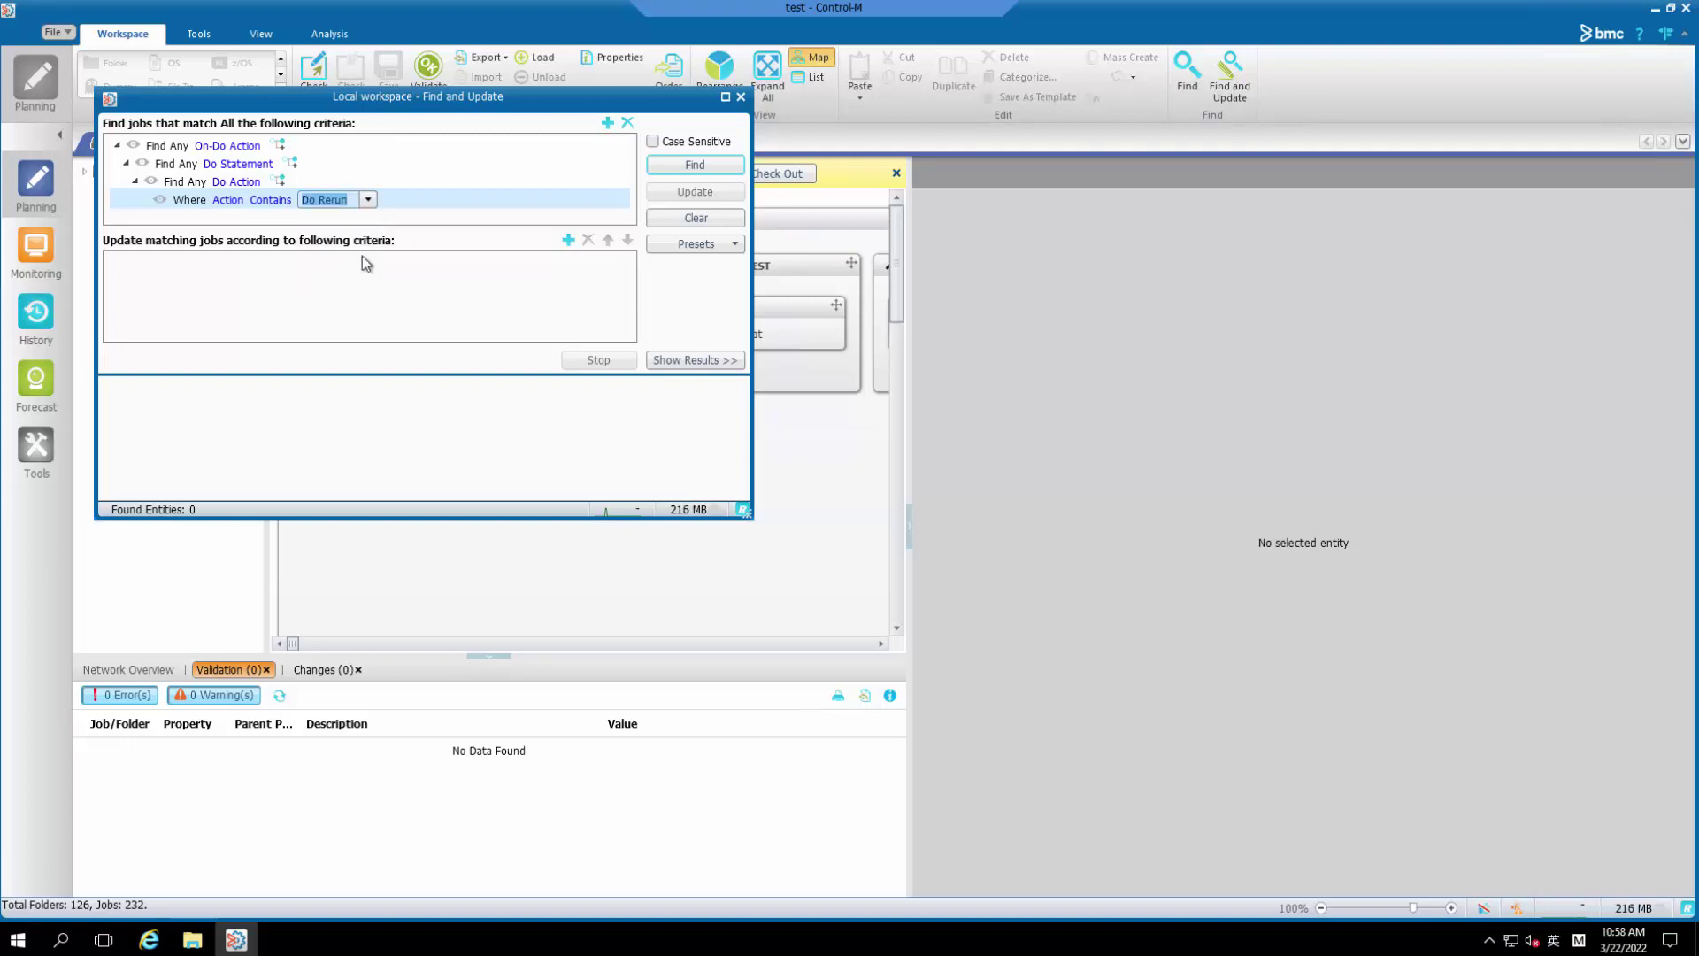
Run the search, inspect jobs HG through ResourceCleanup, and select all 13 results.
click(660, 167)
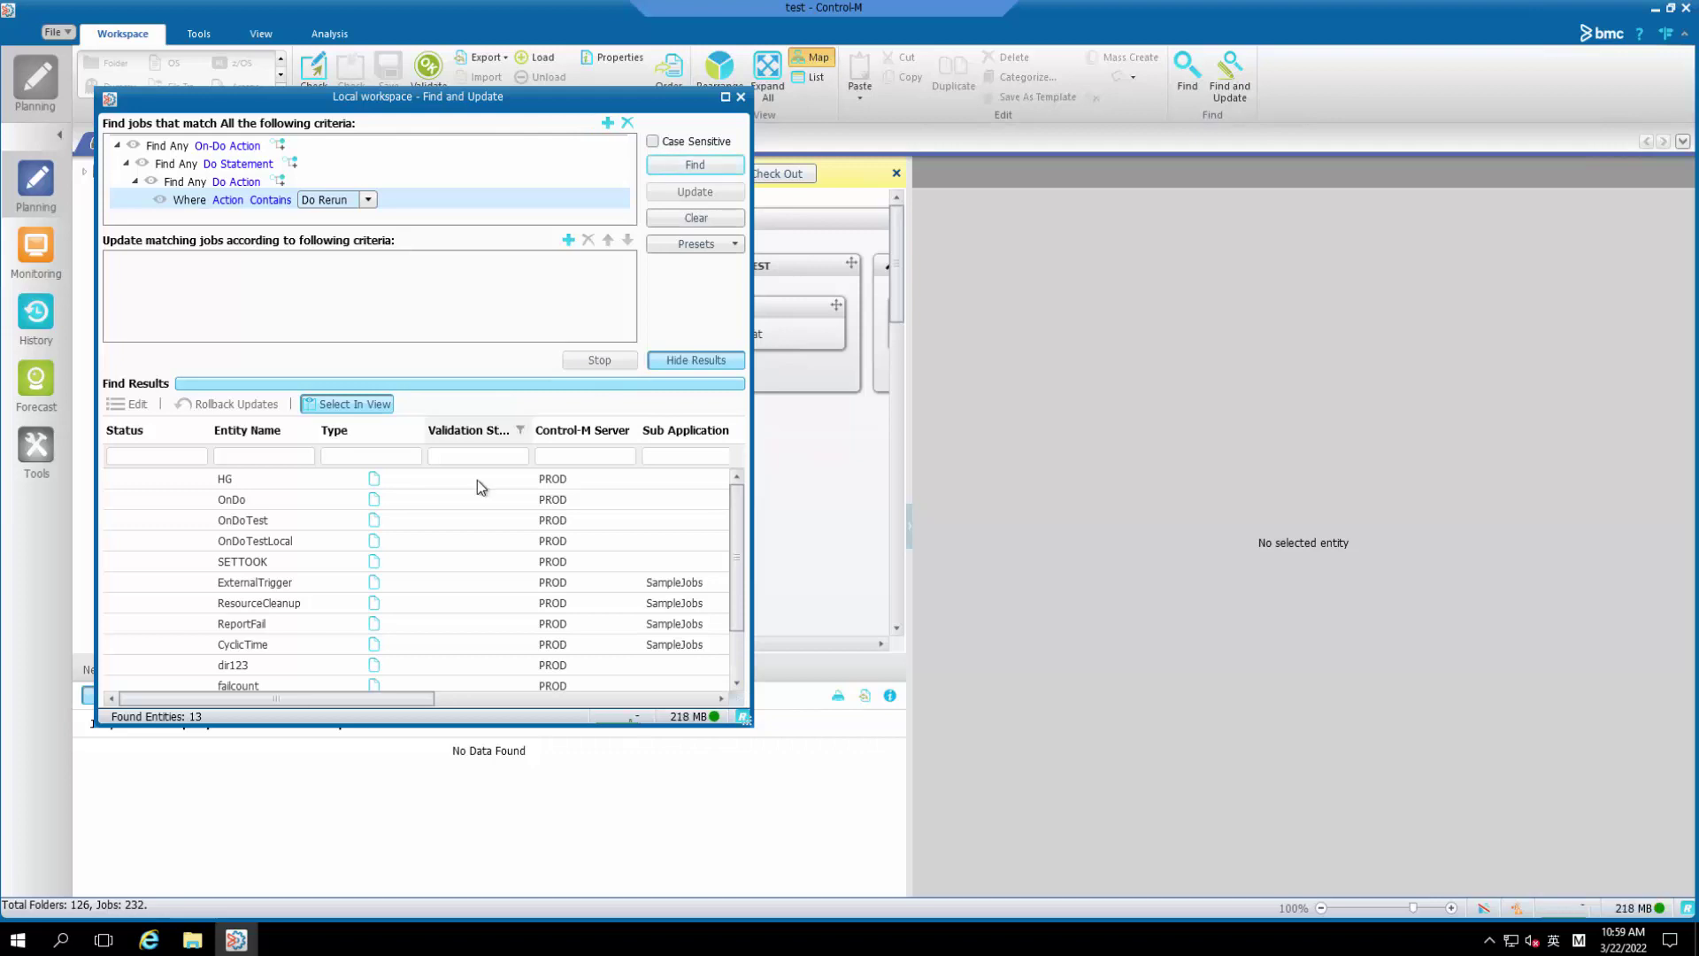
click(461, 482)
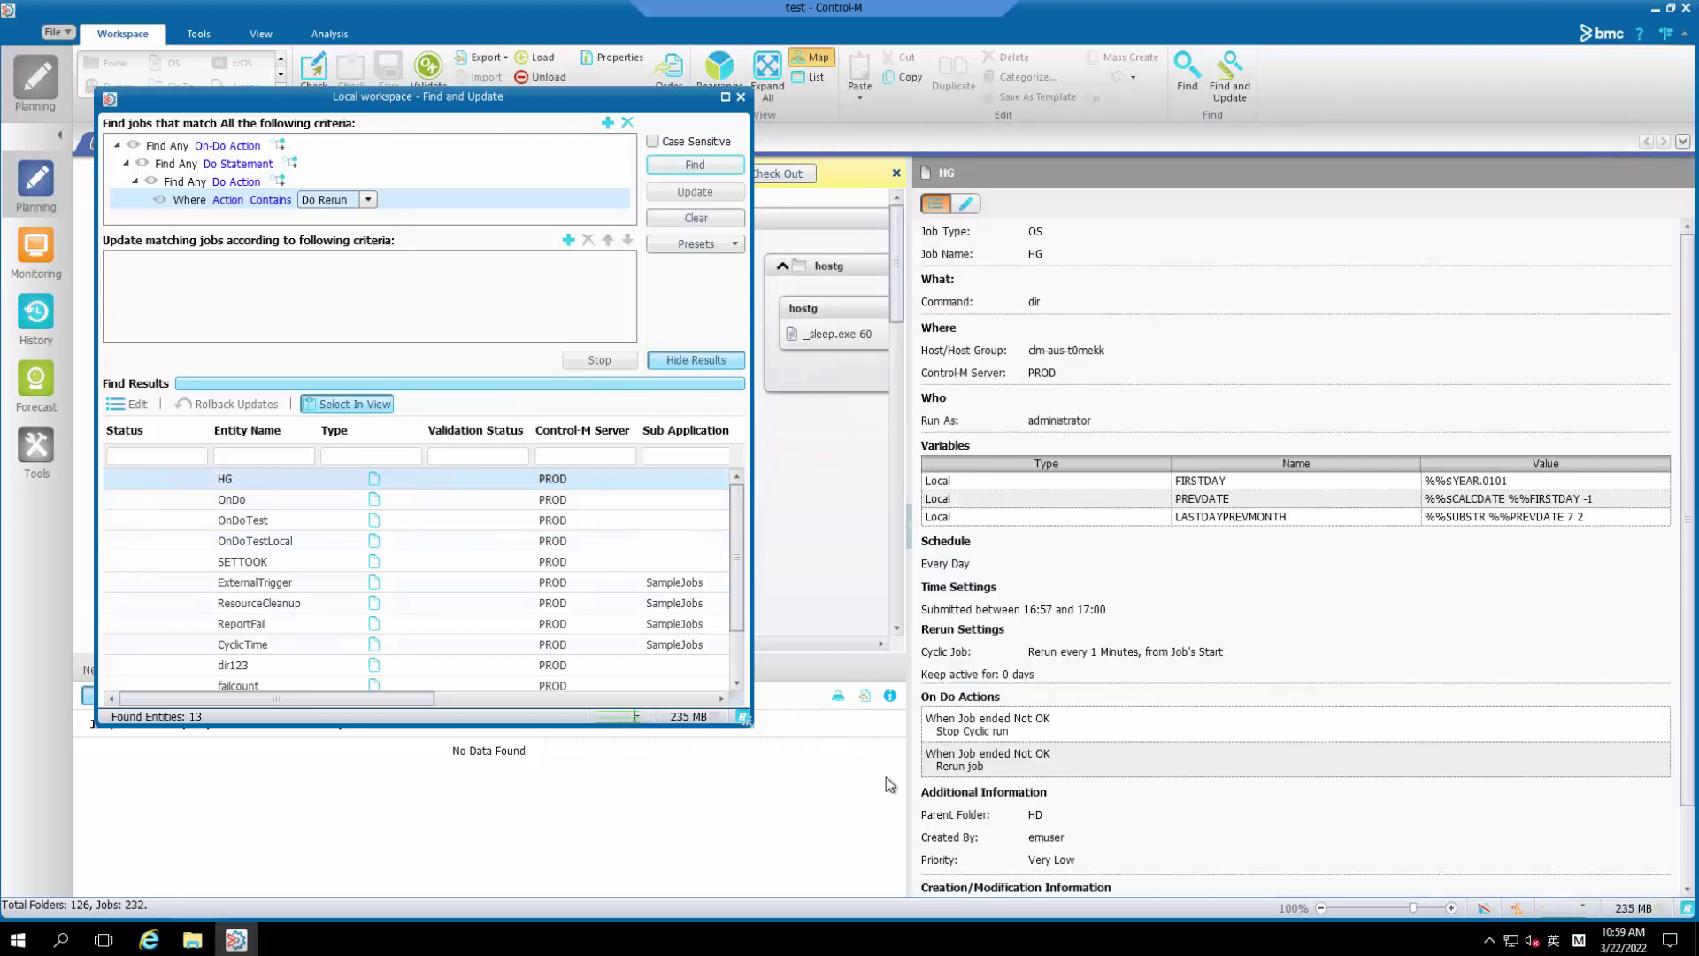
click(307, 500)
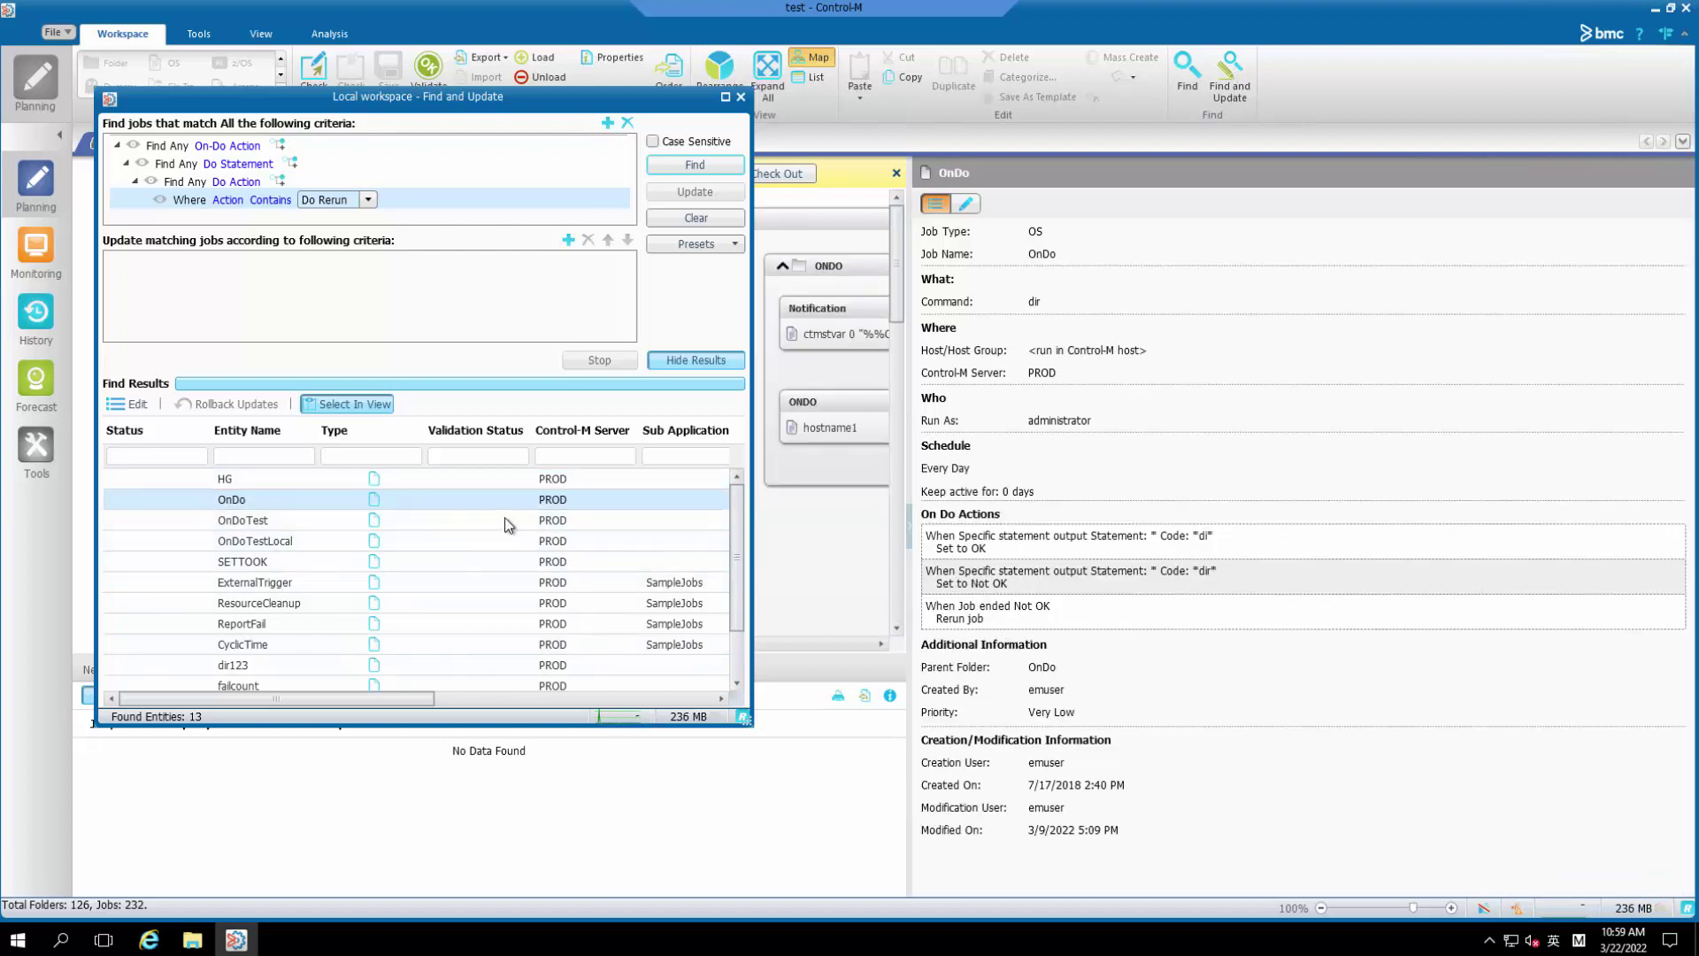
click(450, 521)
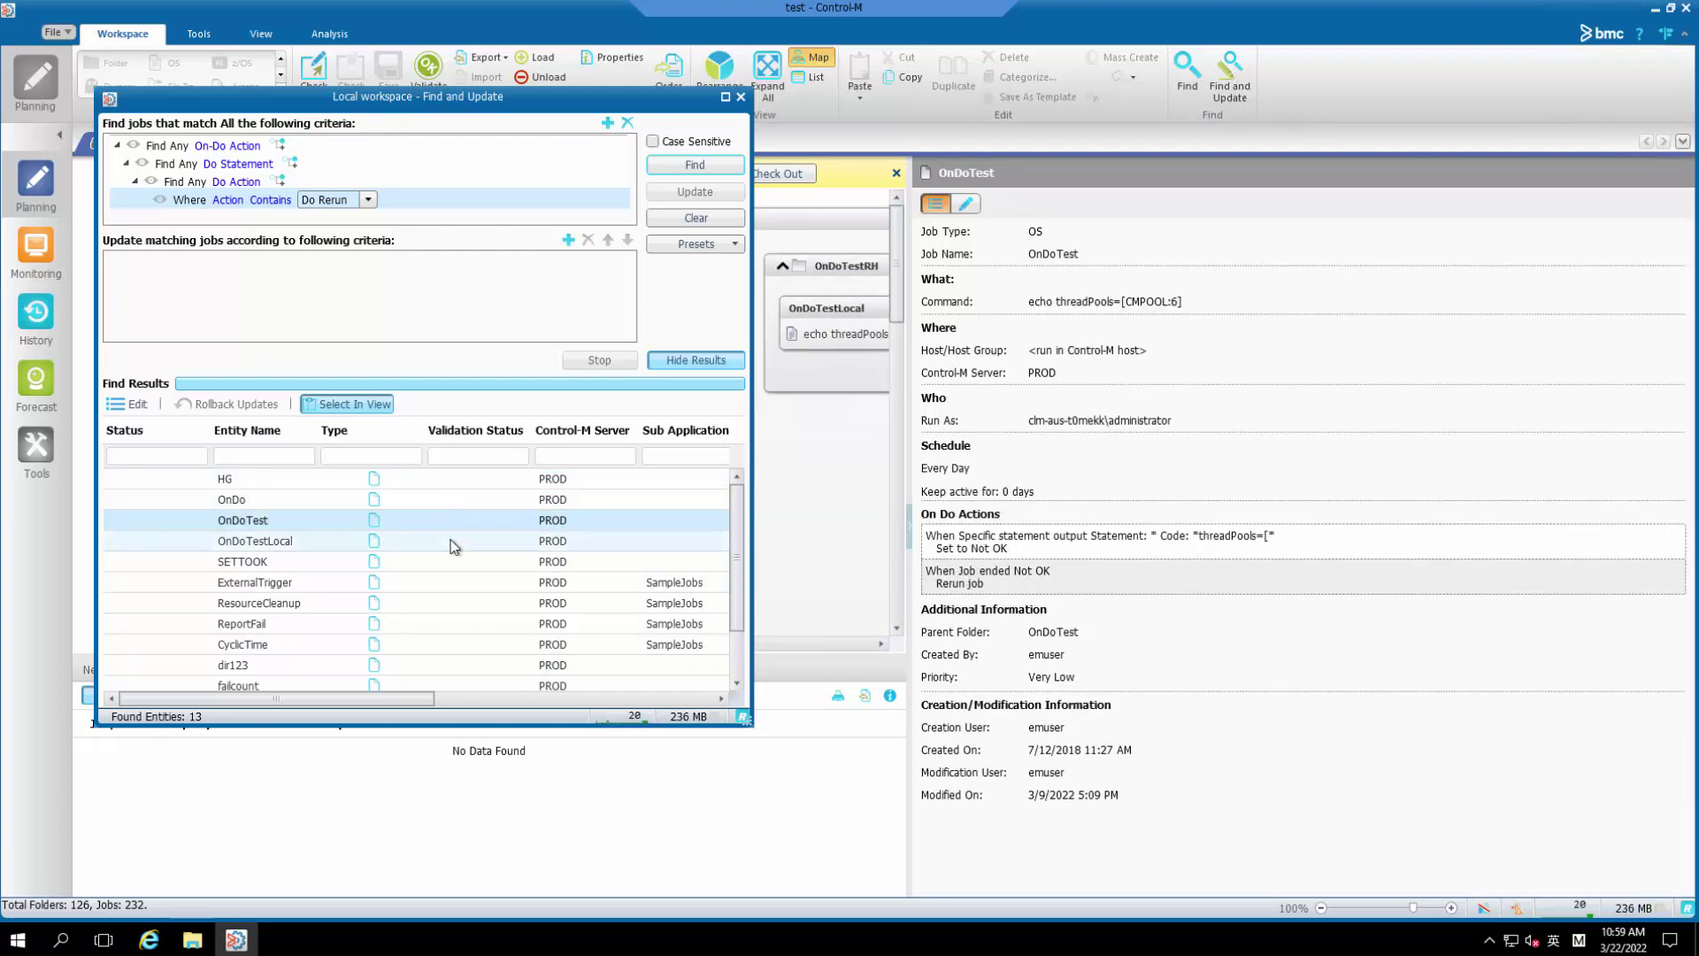
click(451, 542)
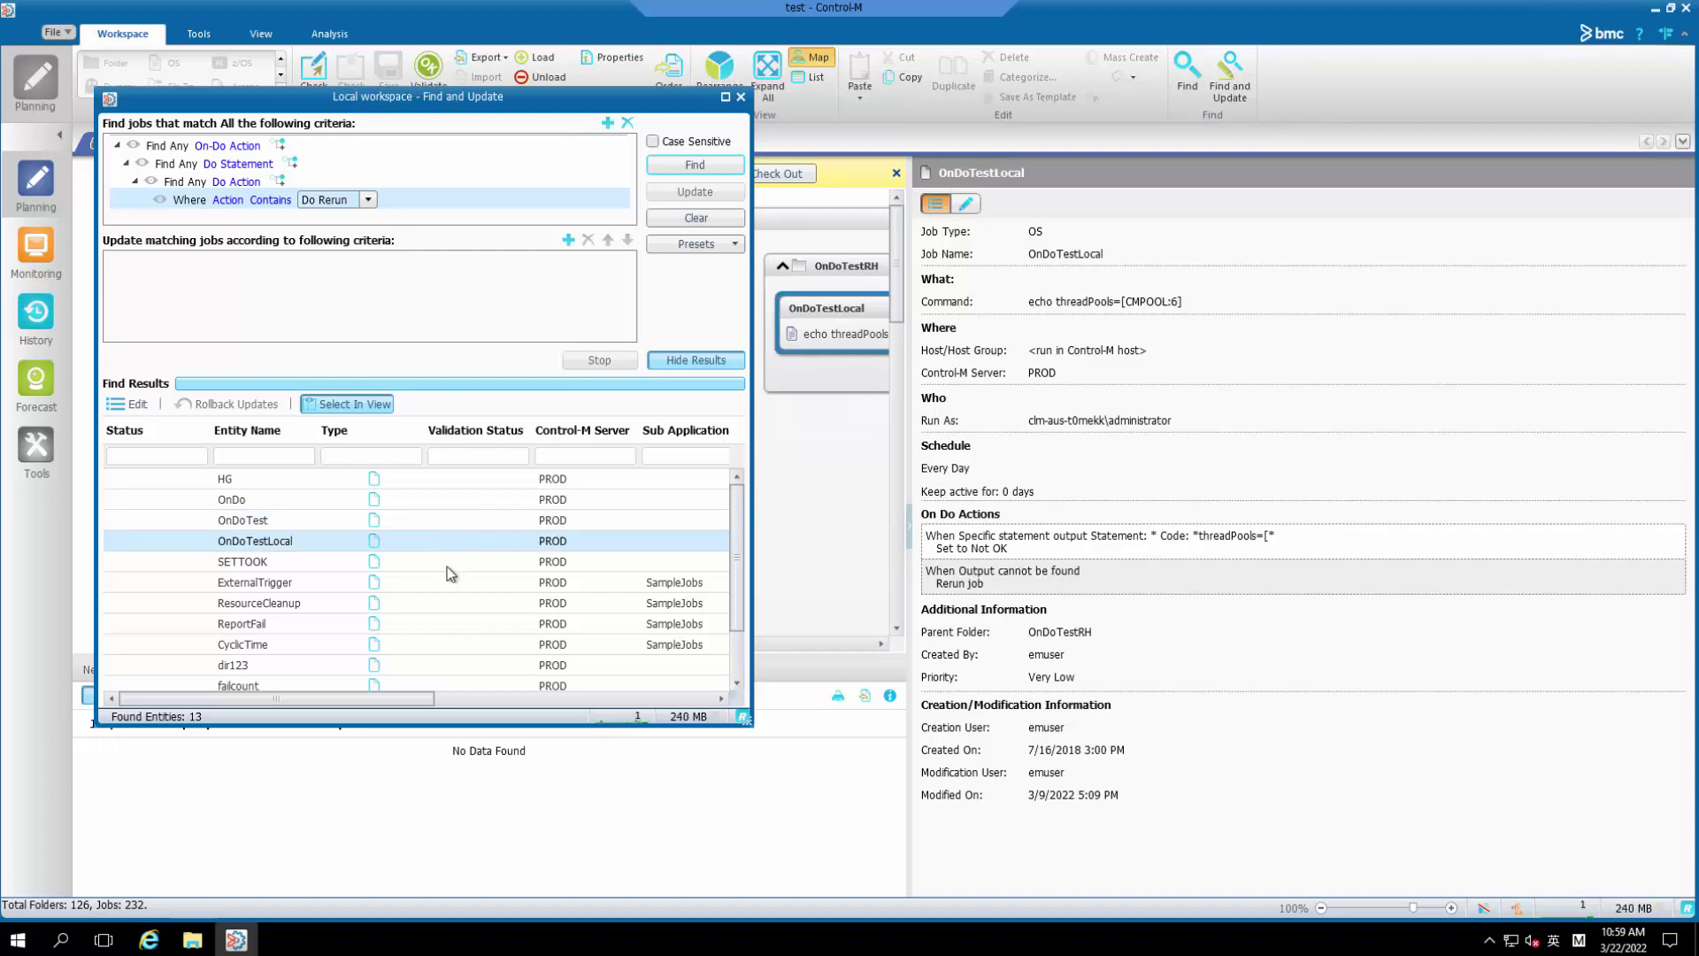
click(448, 567)
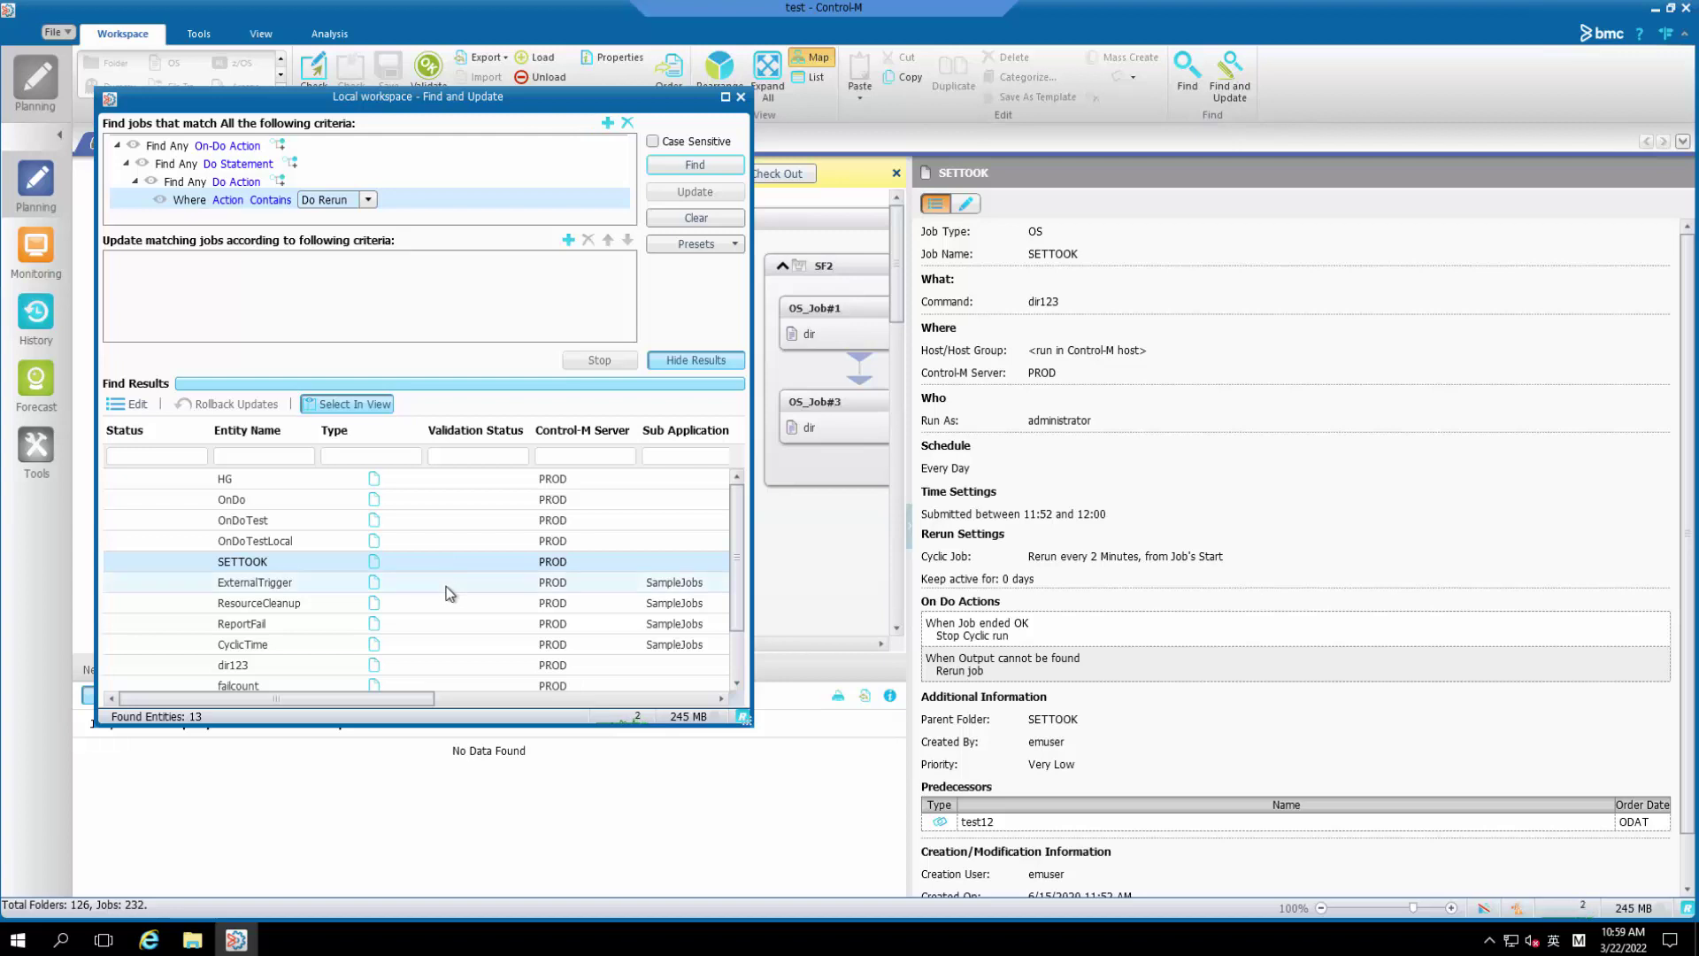
click(447, 586)
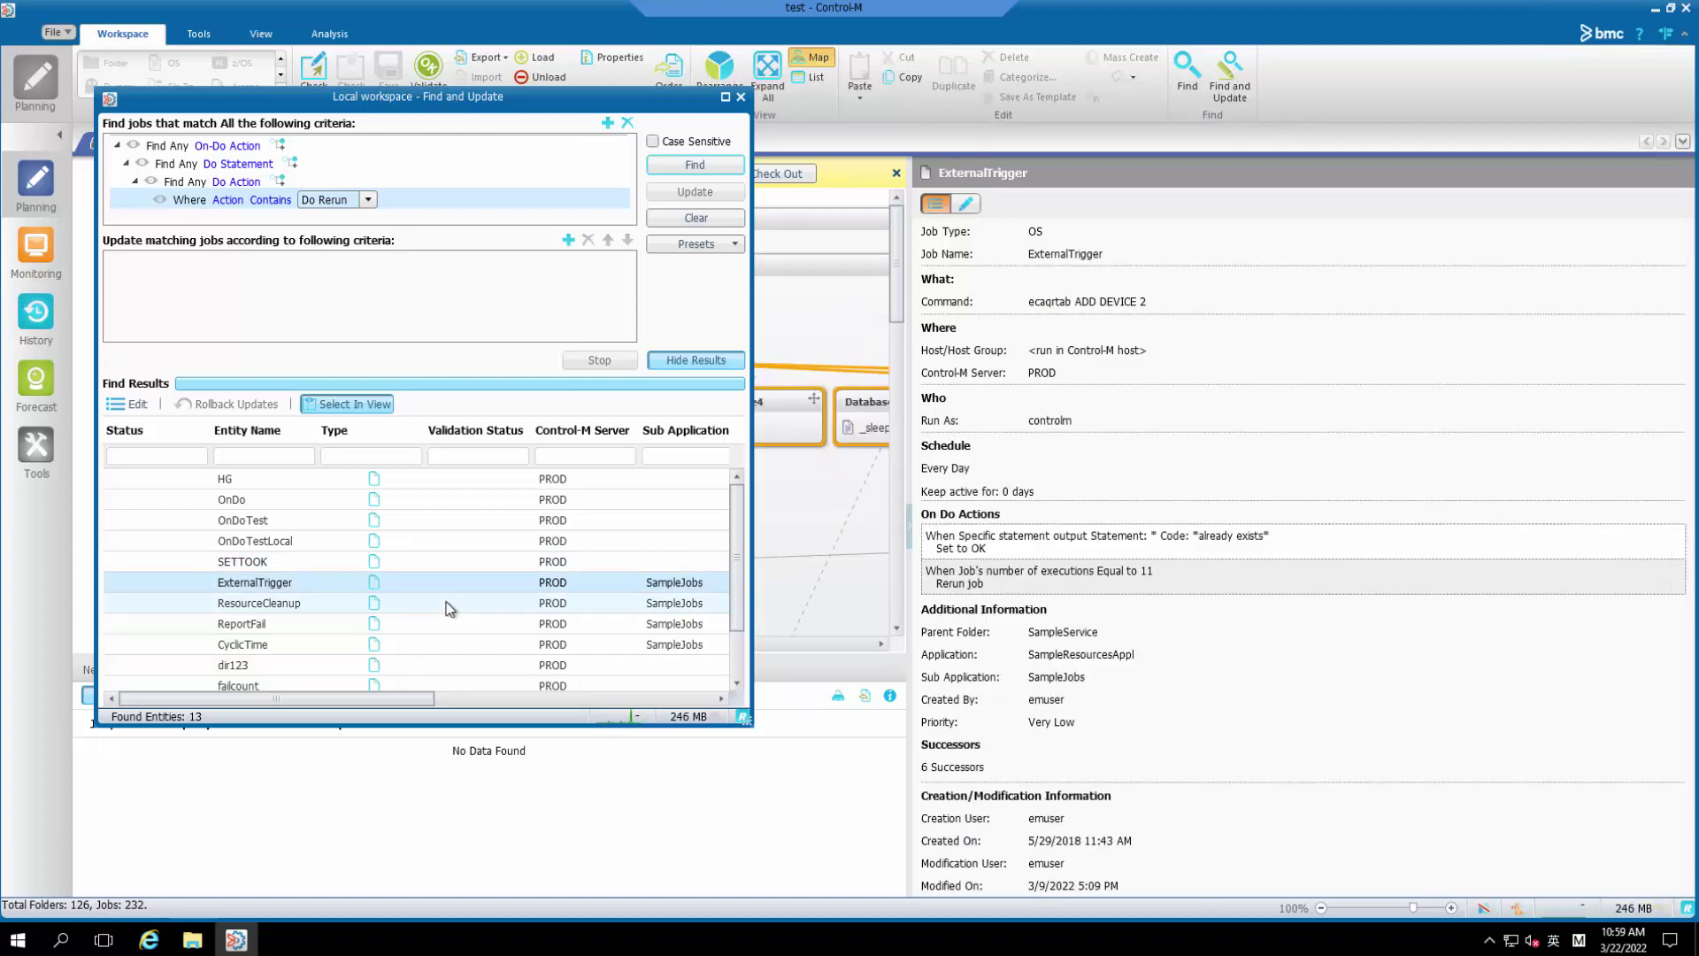
click(448, 606)
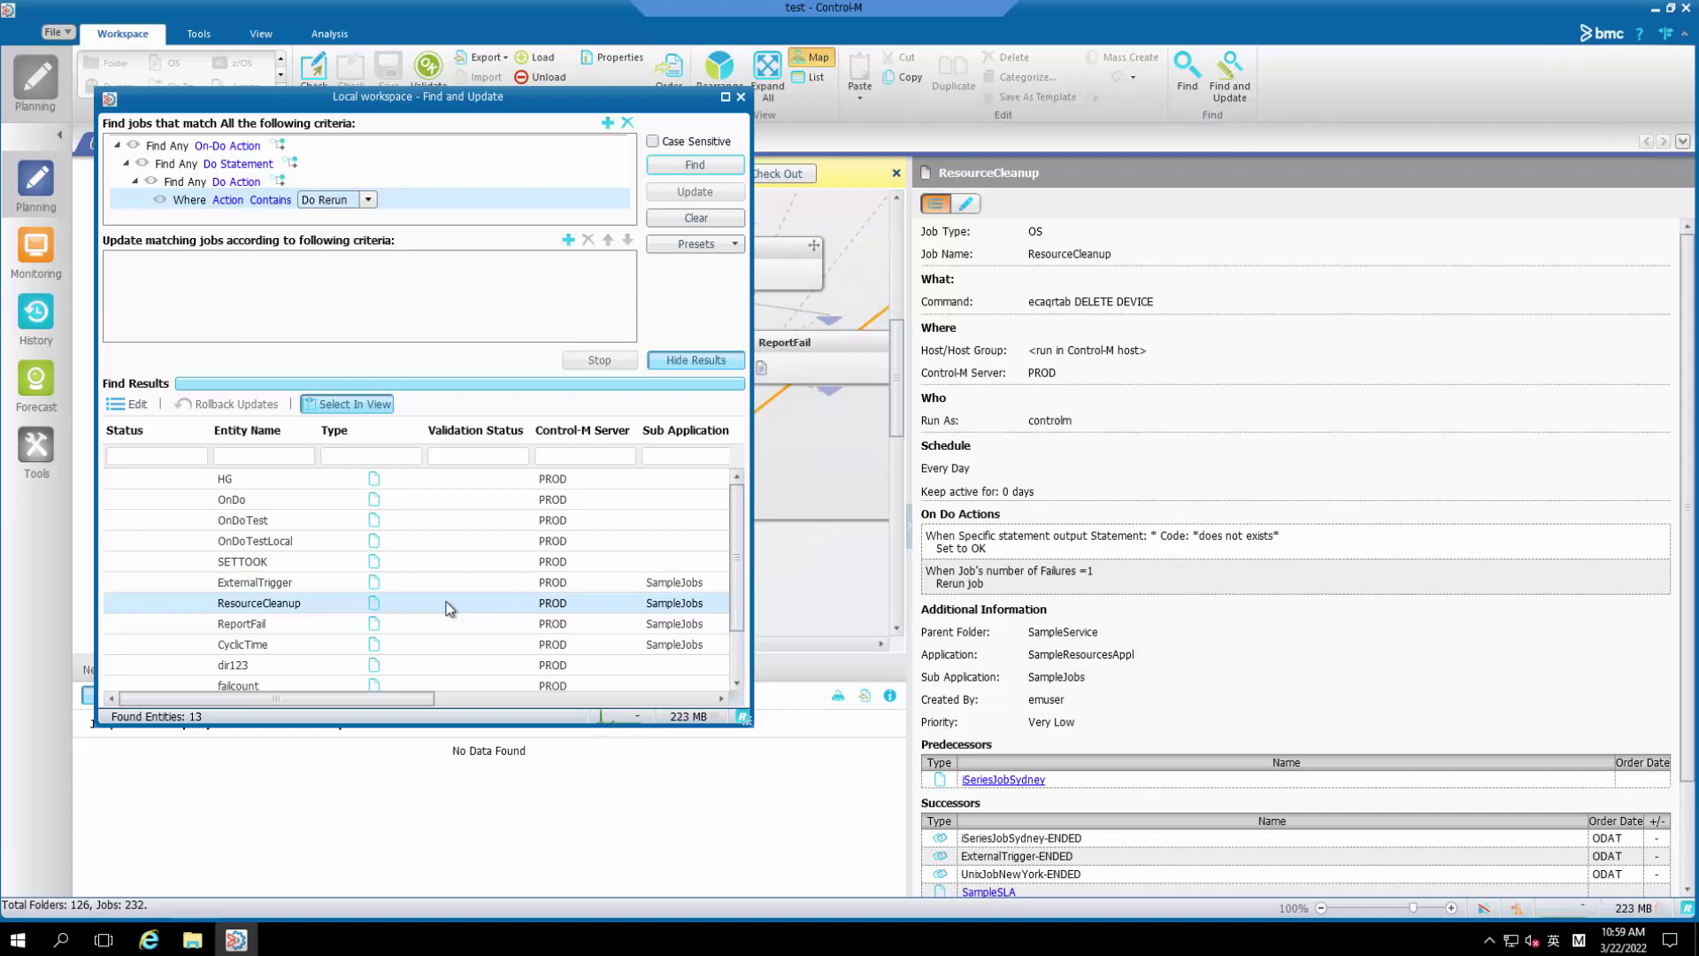
key(ctrl+a)
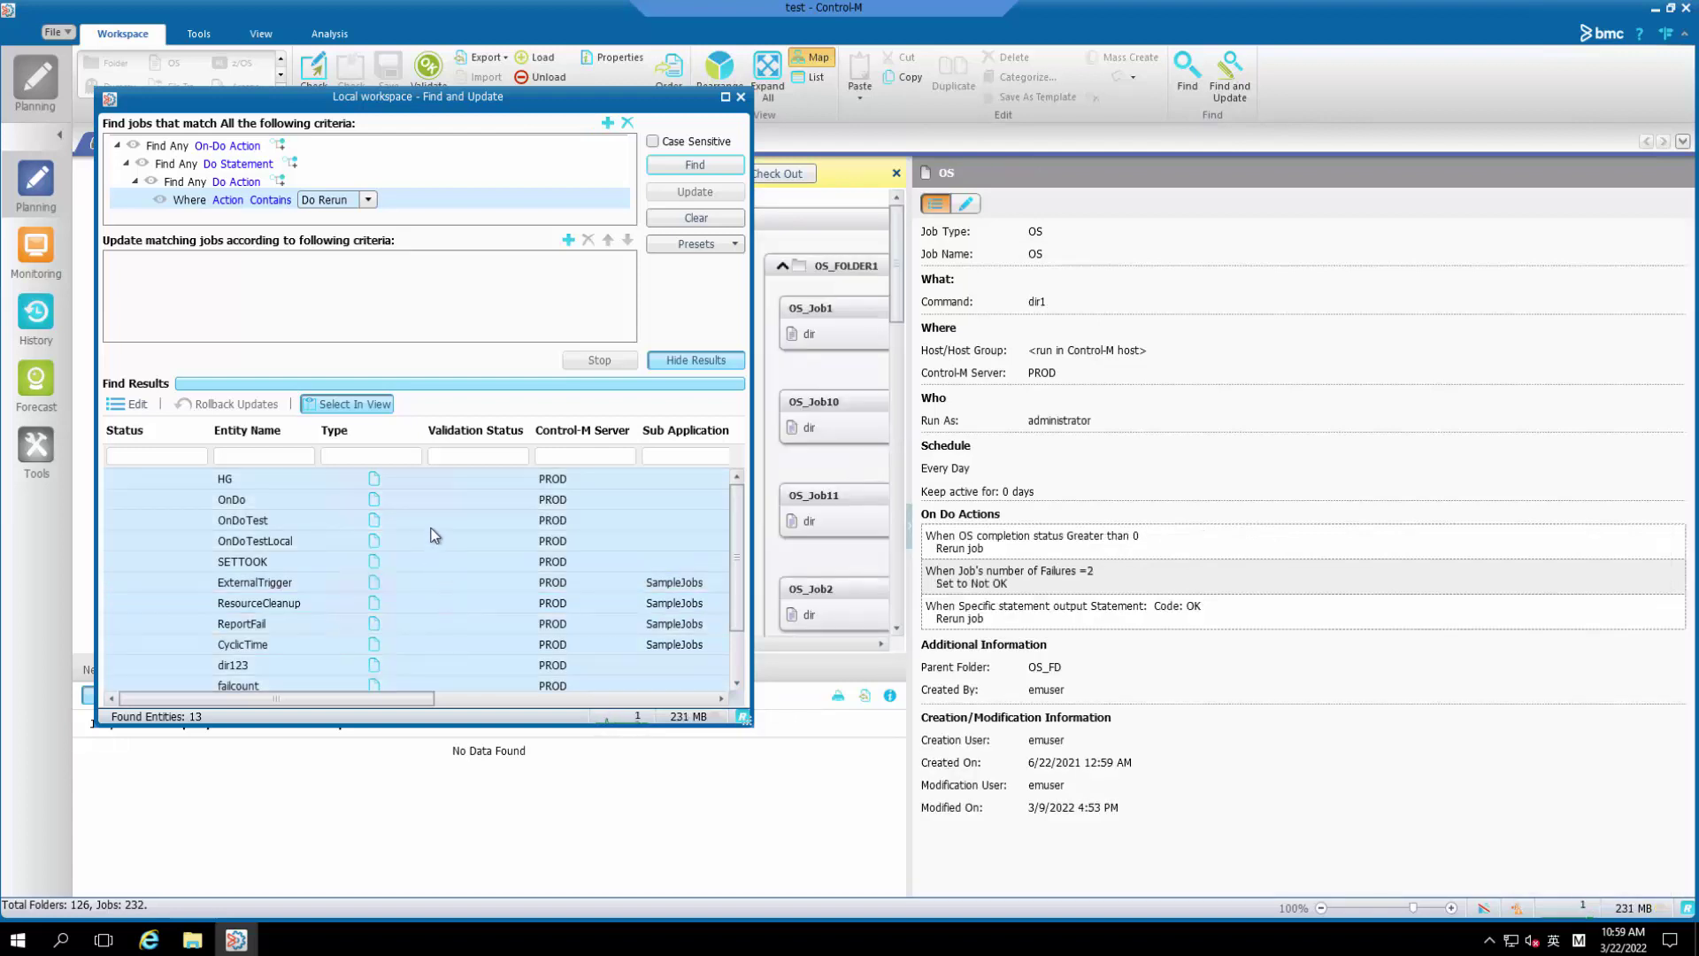
Export the results as text file DO_RERUN_REPORT, then browse to Documents in File Explorer.
right_click(438, 502)
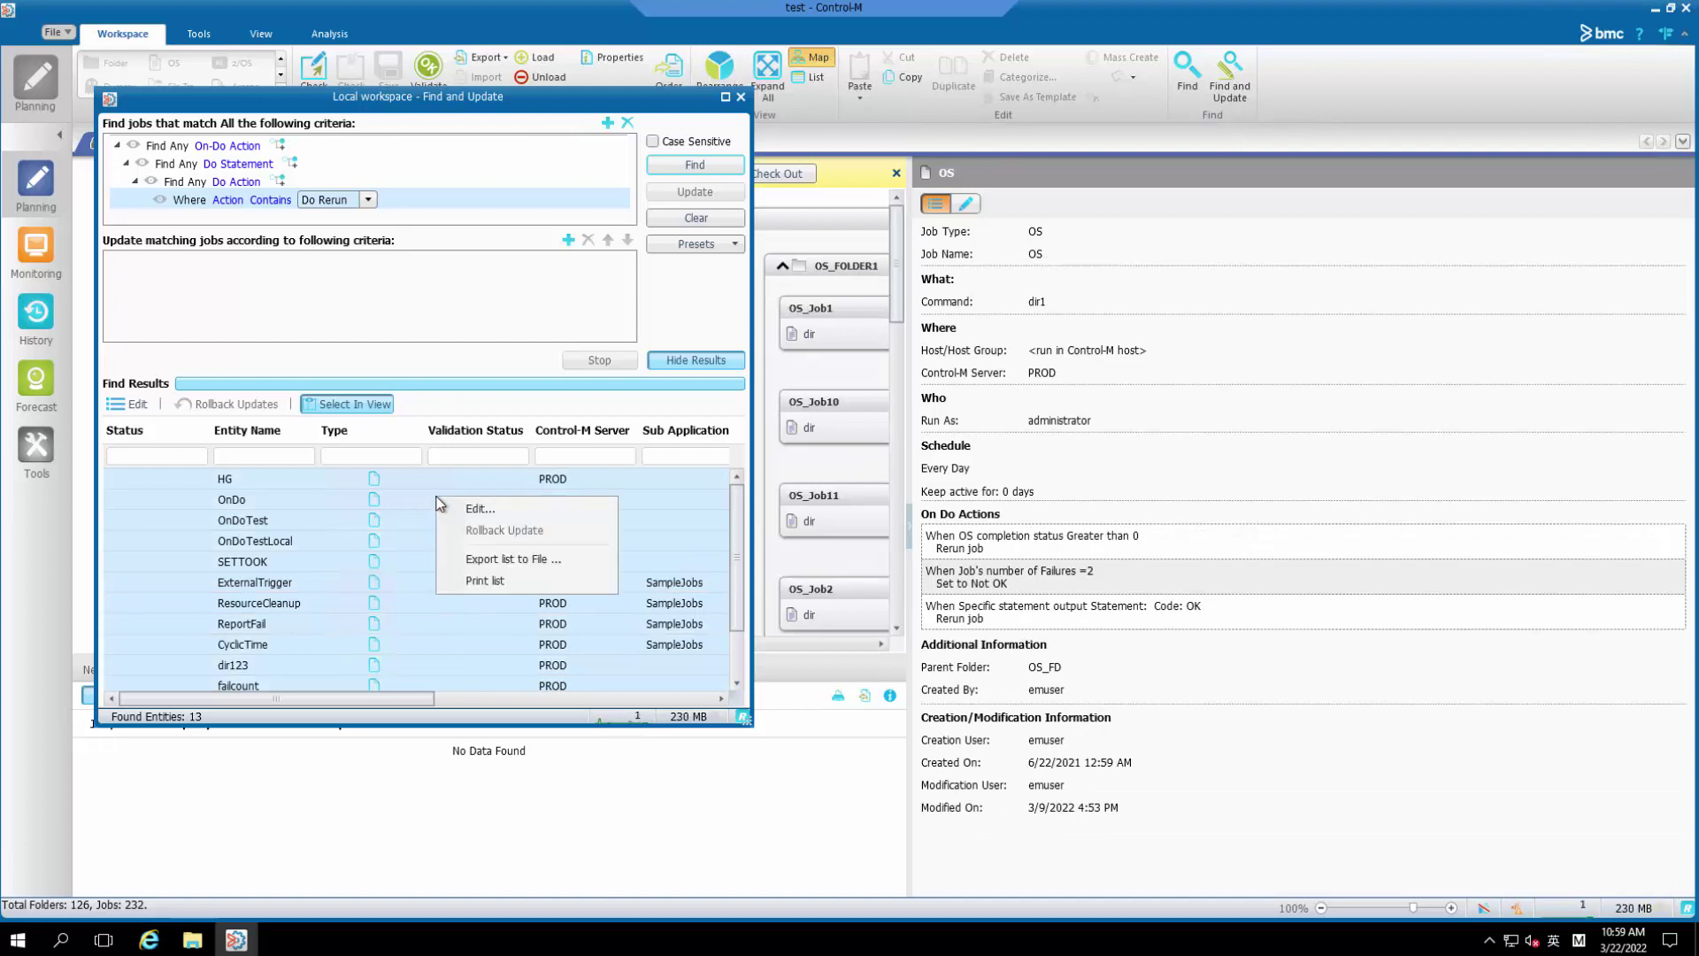
click(567, 560)
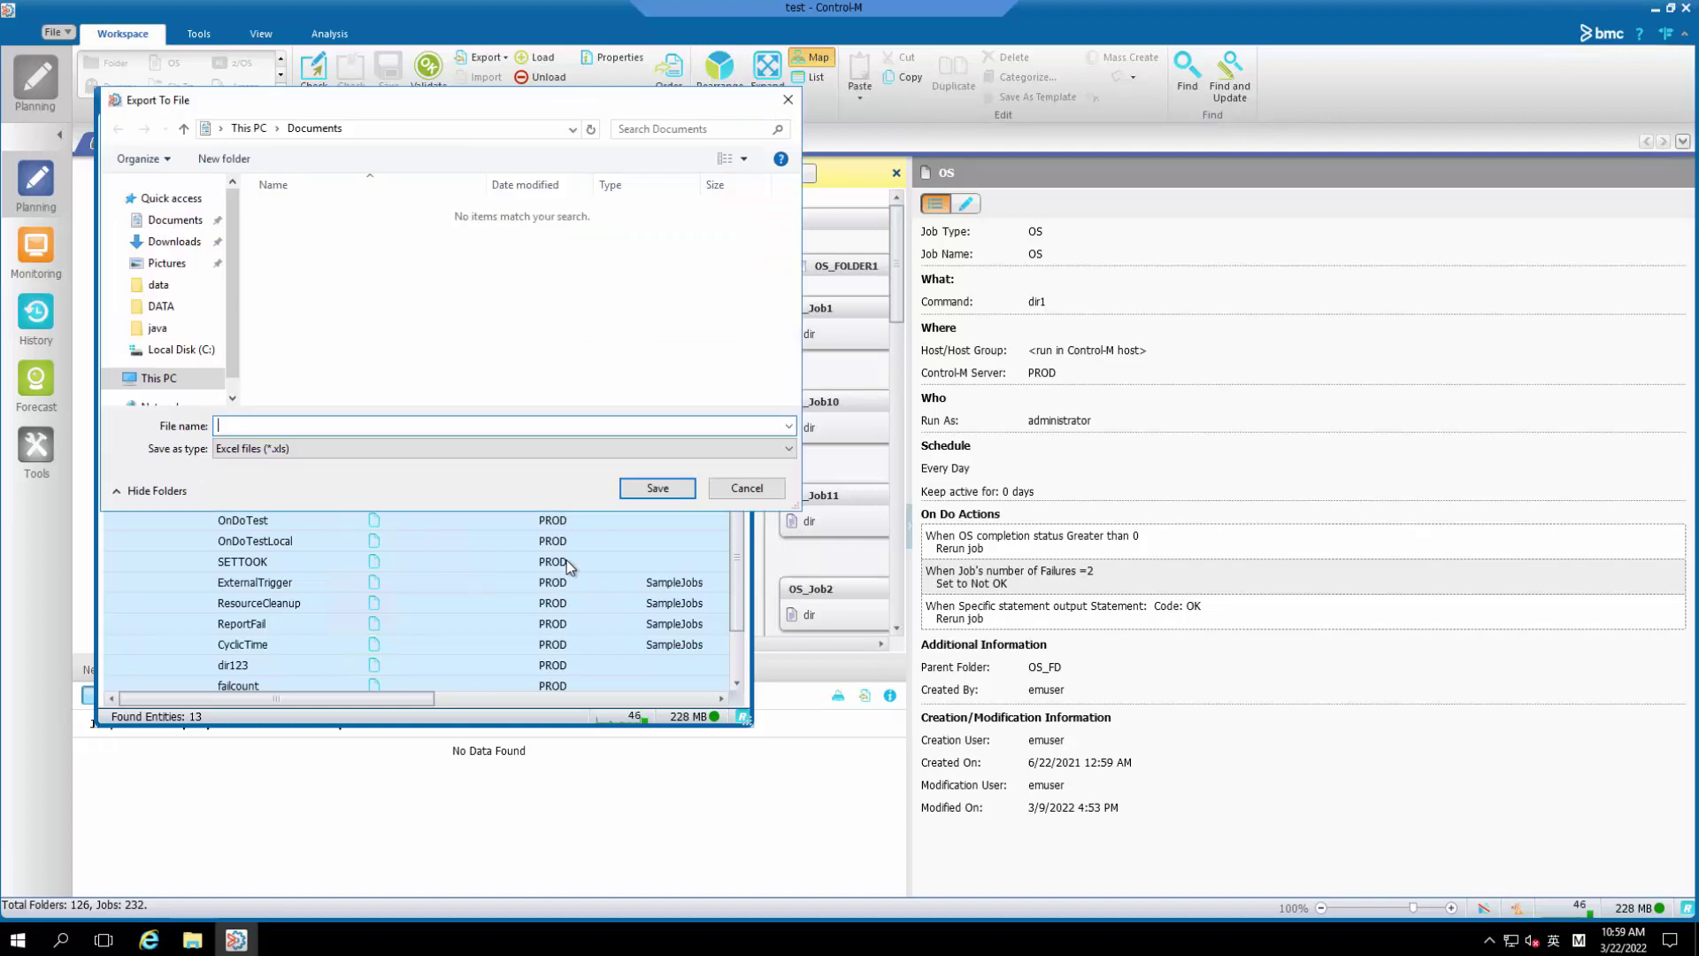
text(D)
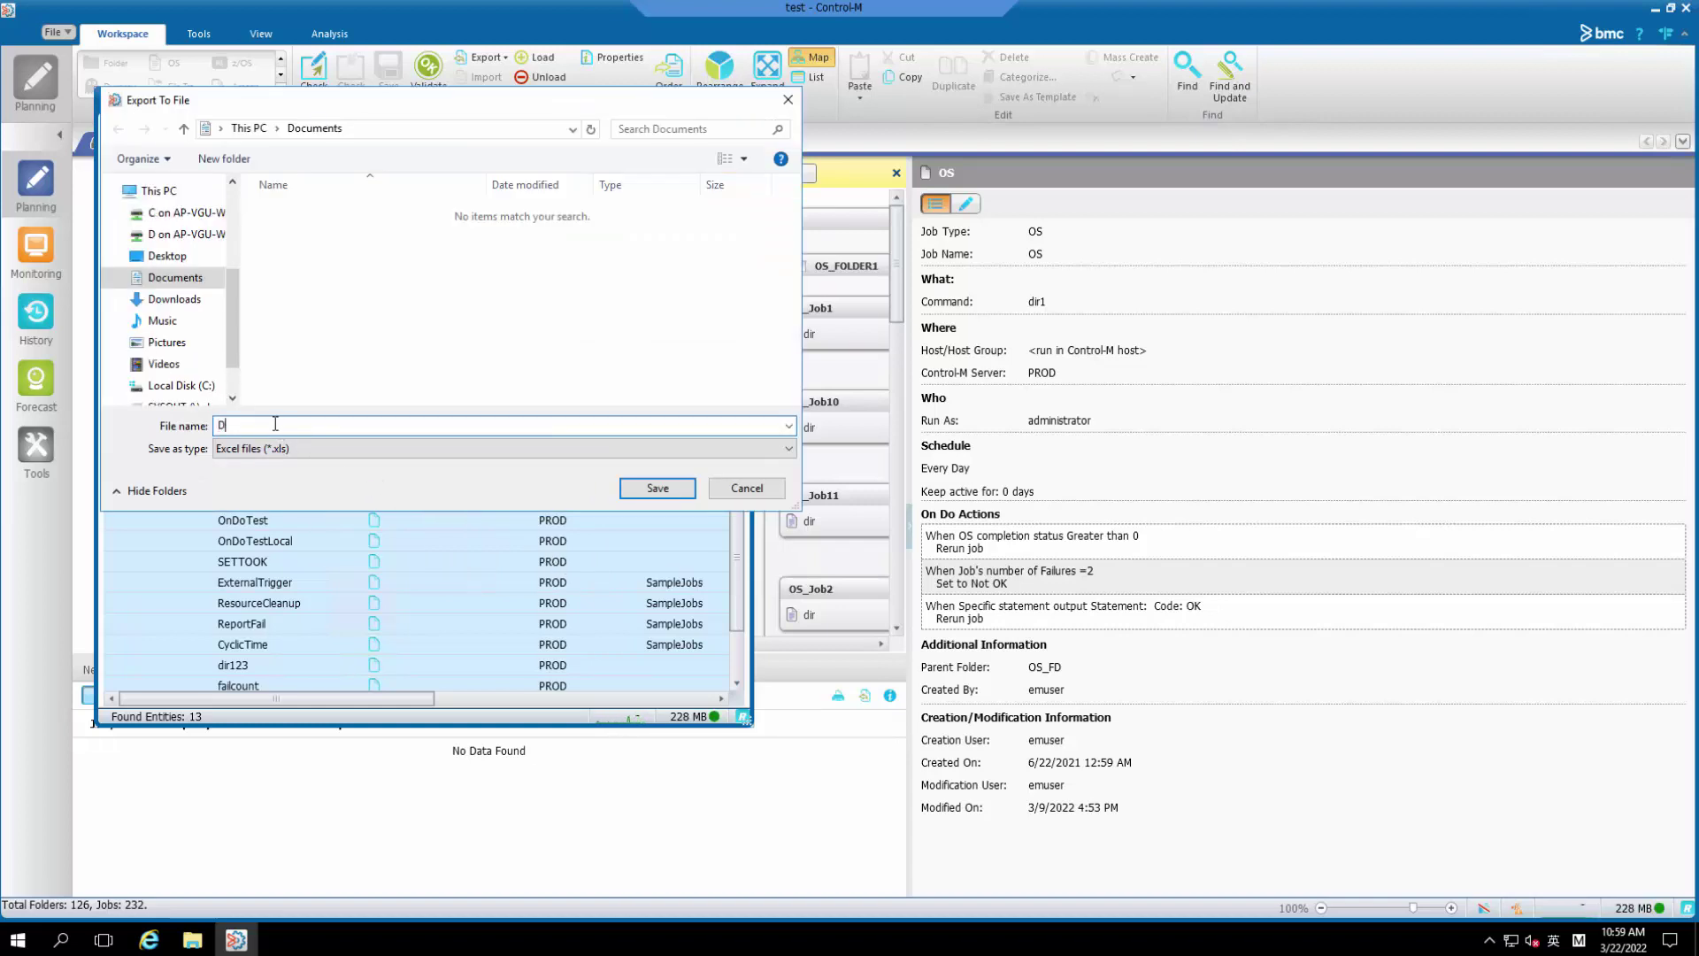
text(O_RERUN_REPORT)
click(354, 460)
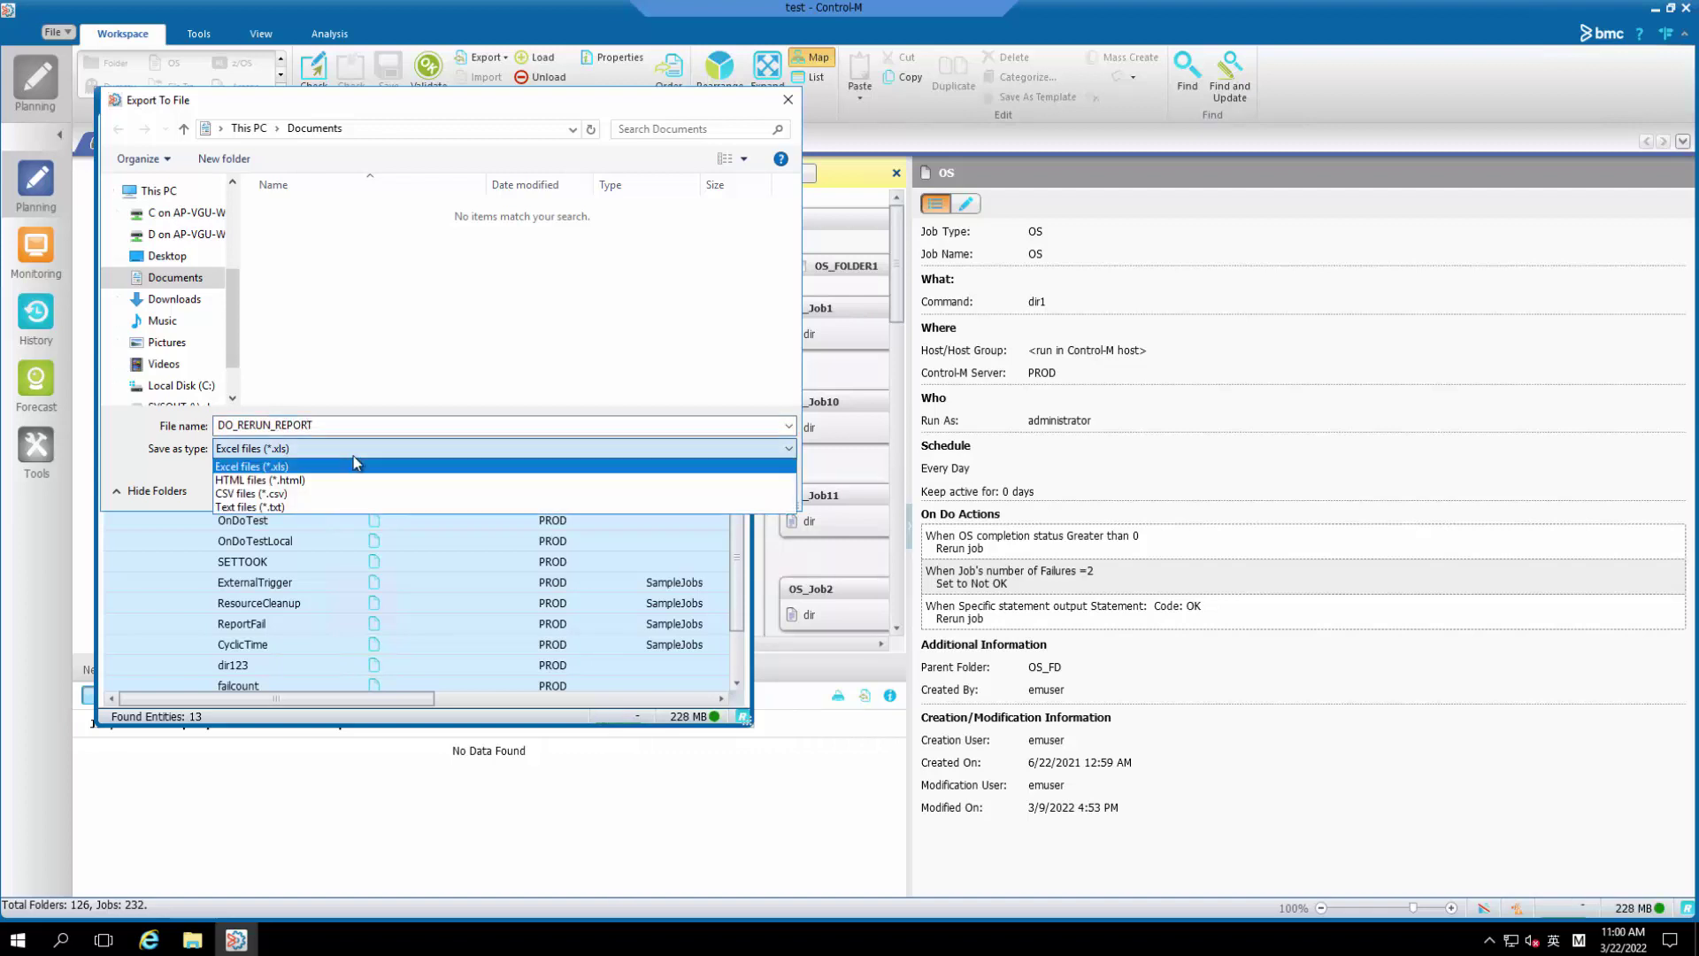
click(344, 508)
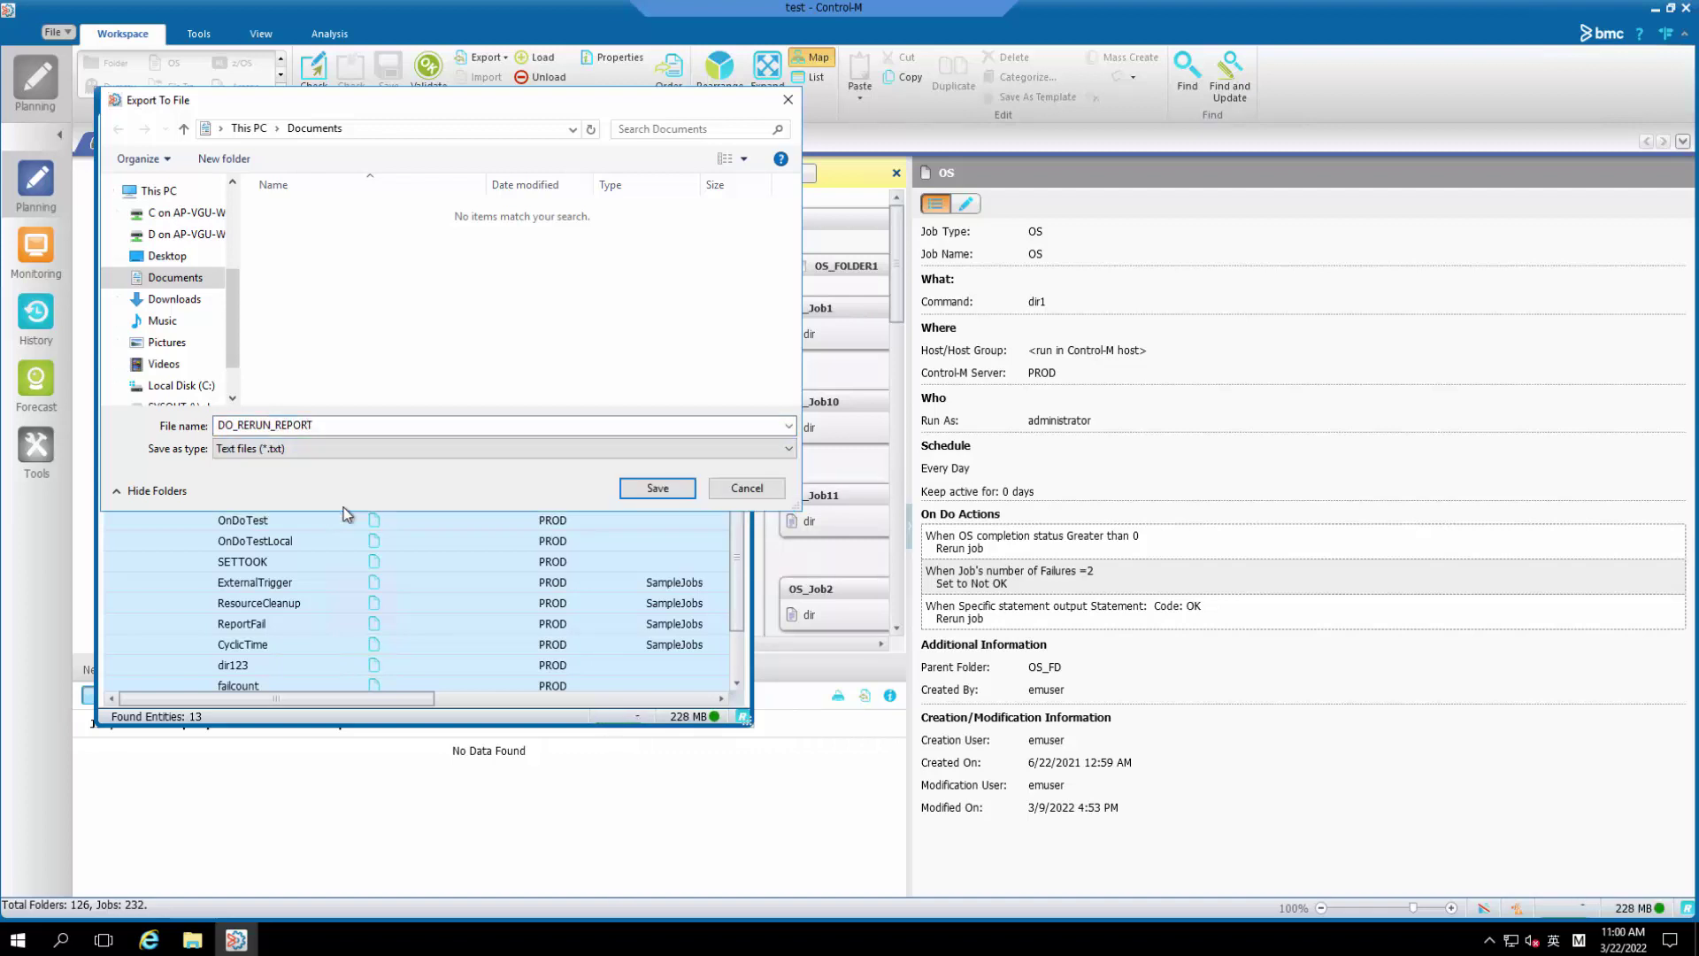
click(639, 492)
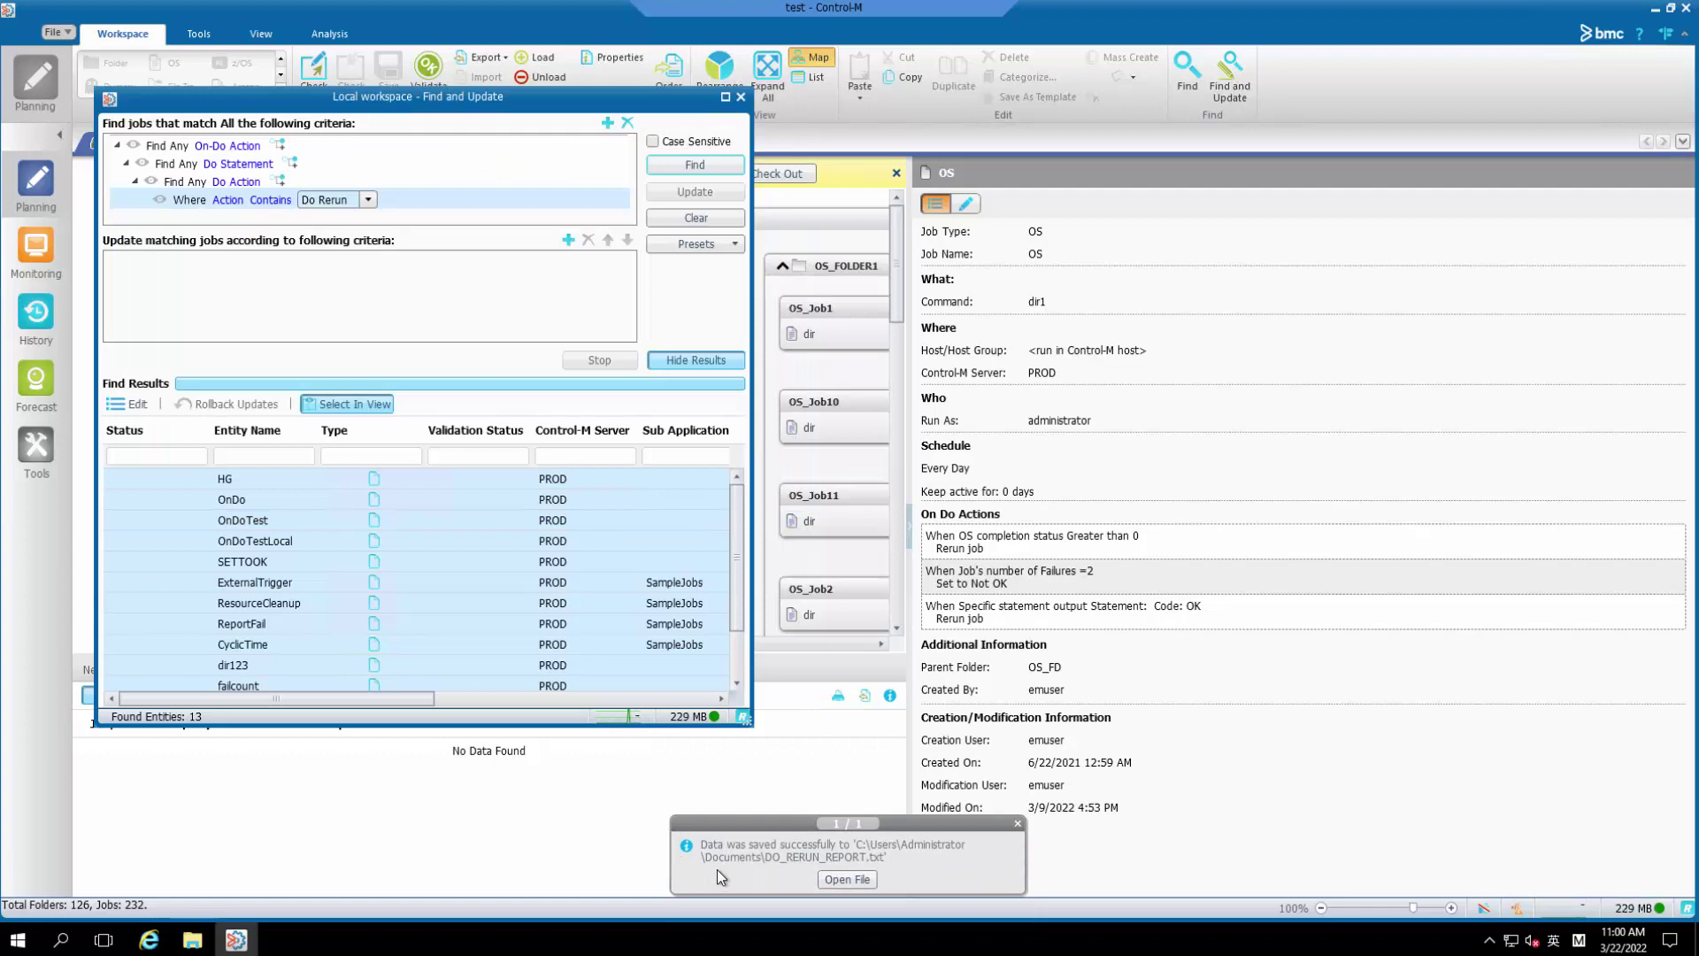
click(192, 941)
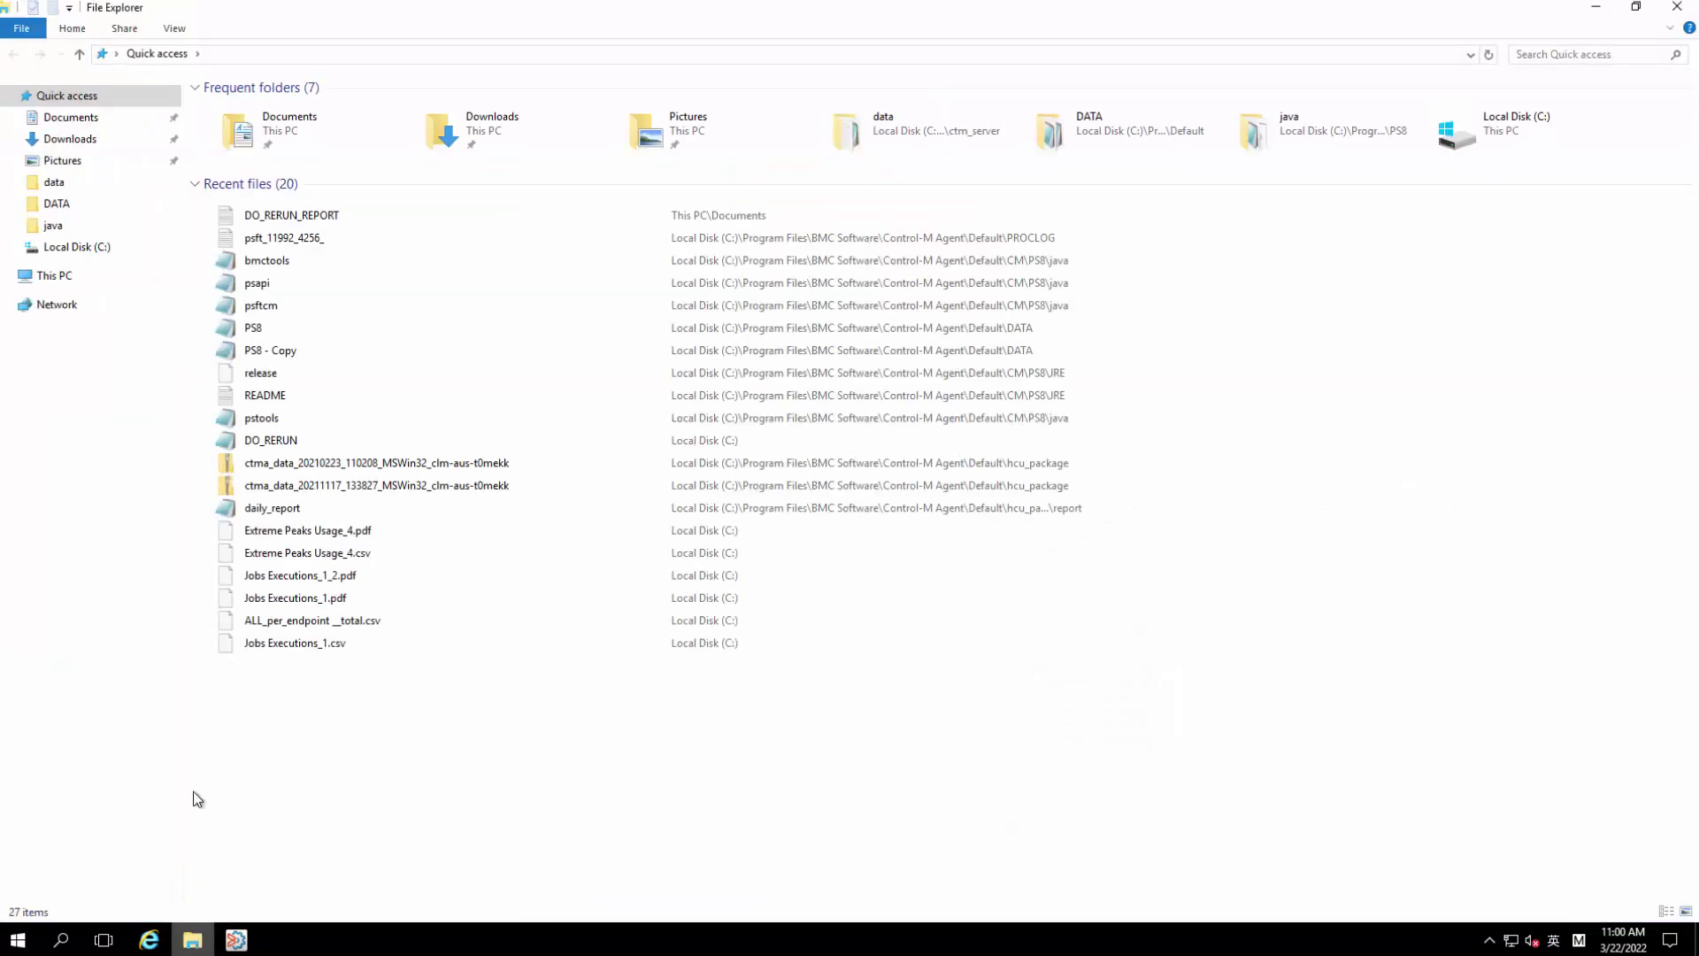
click(80, 127)
Open DO_RERUN_REPORT in Notepad and maximize its window.
double_click(338, 113)
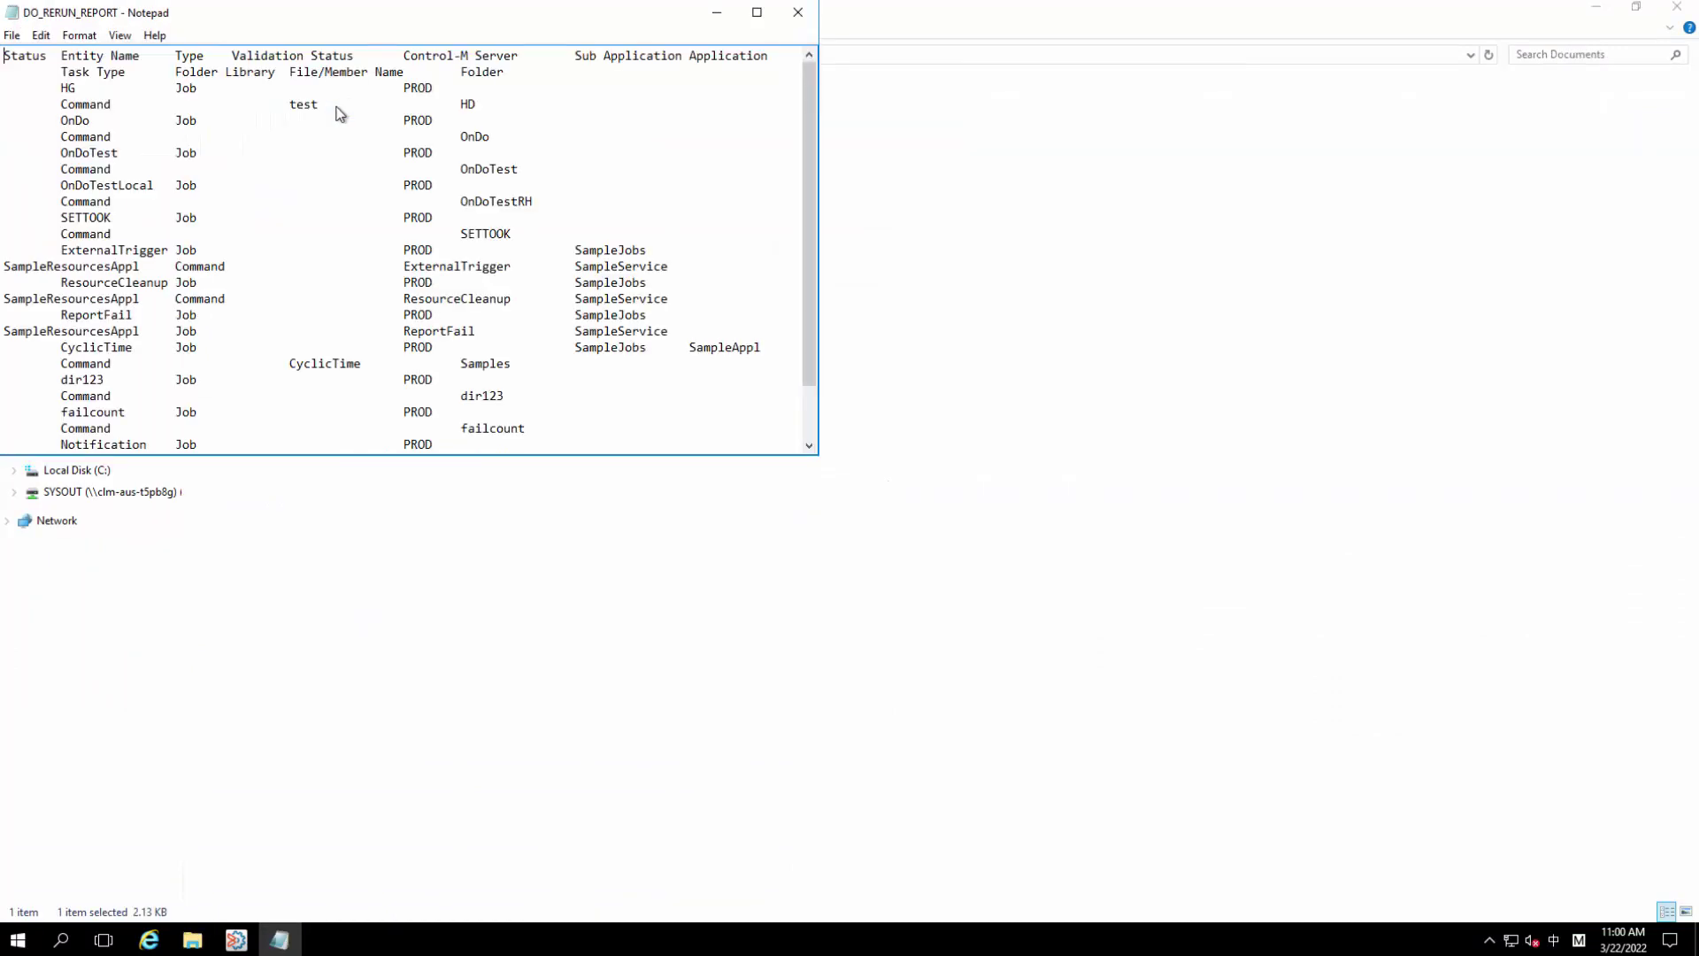
click(757, 12)
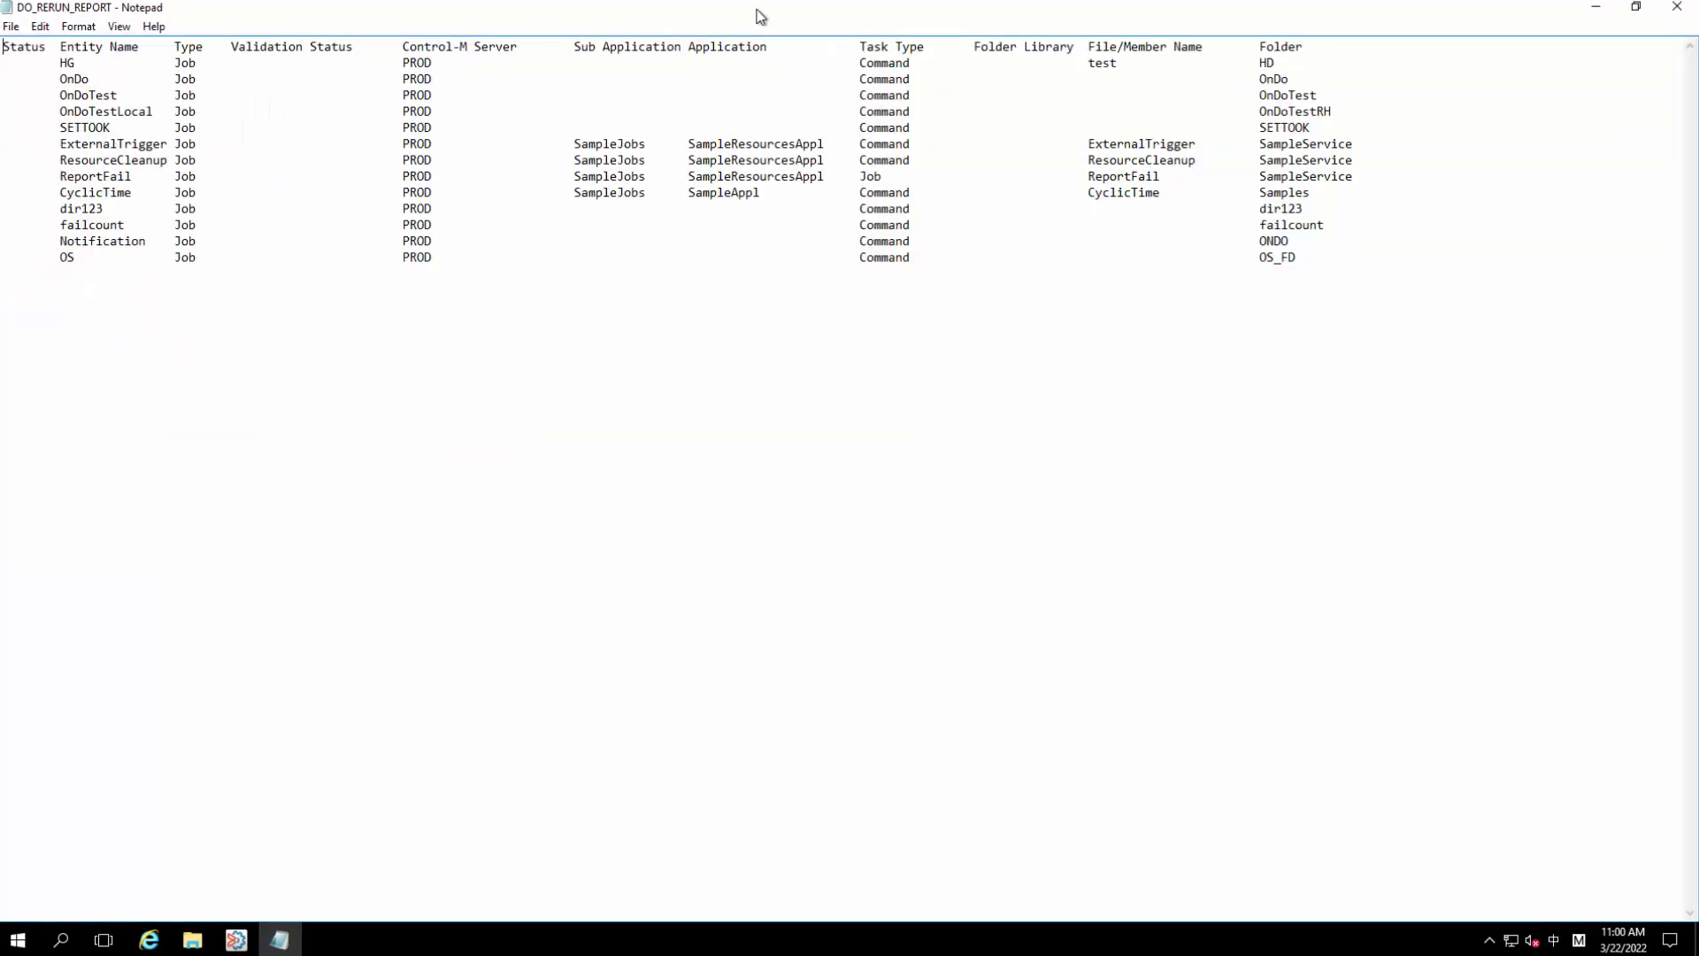